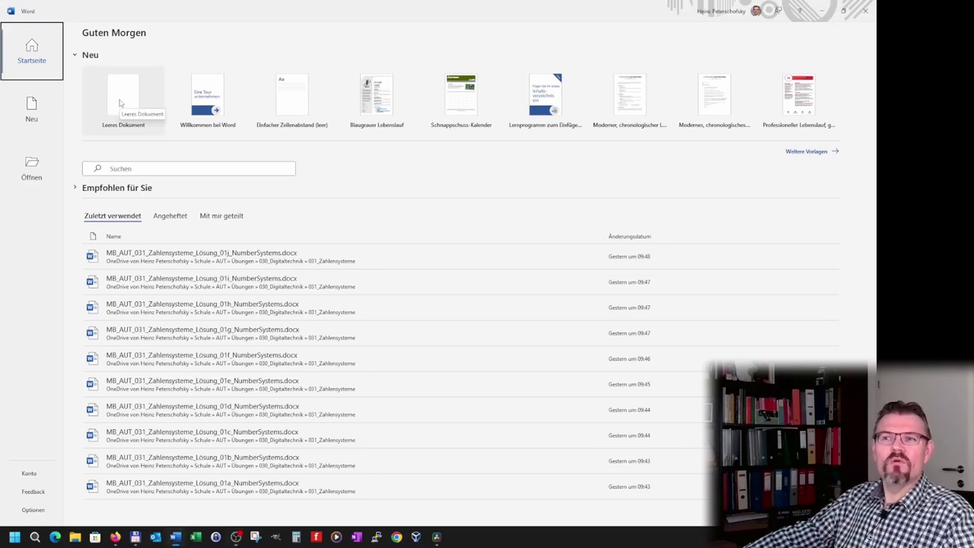
Create a blank document and browse each ribbon tab from Einfügen through Hilfe.
click(120, 103)
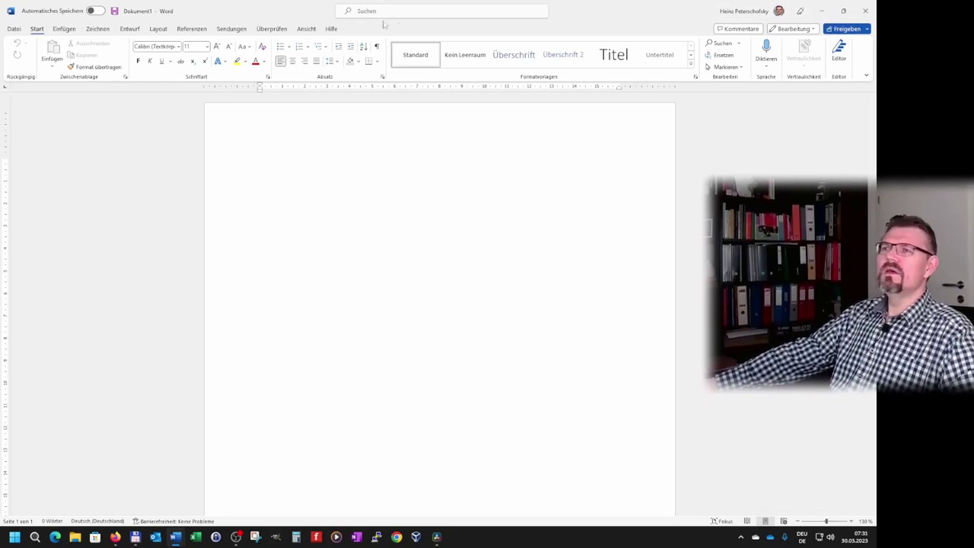
click(63, 29)
click(97, 29)
click(130, 29)
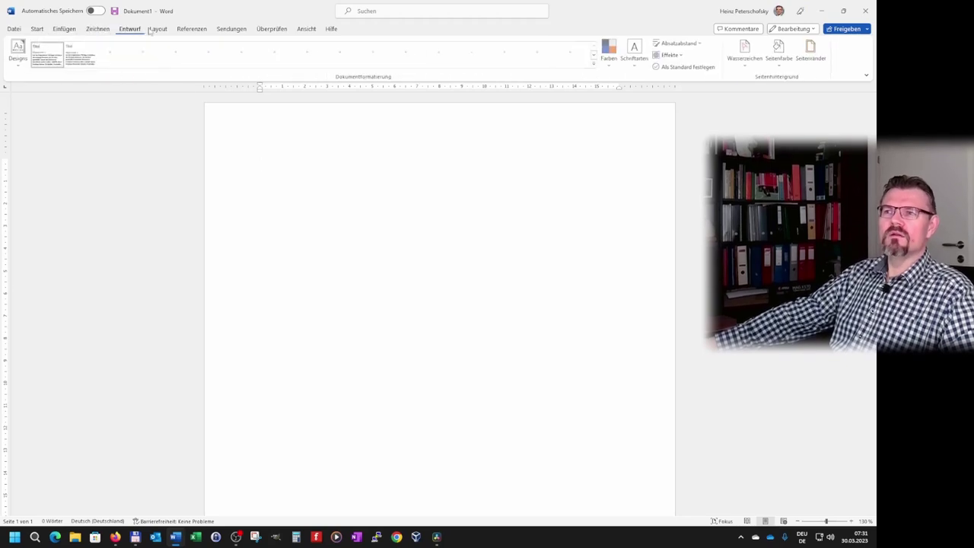
click(156, 29)
click(192, 29)
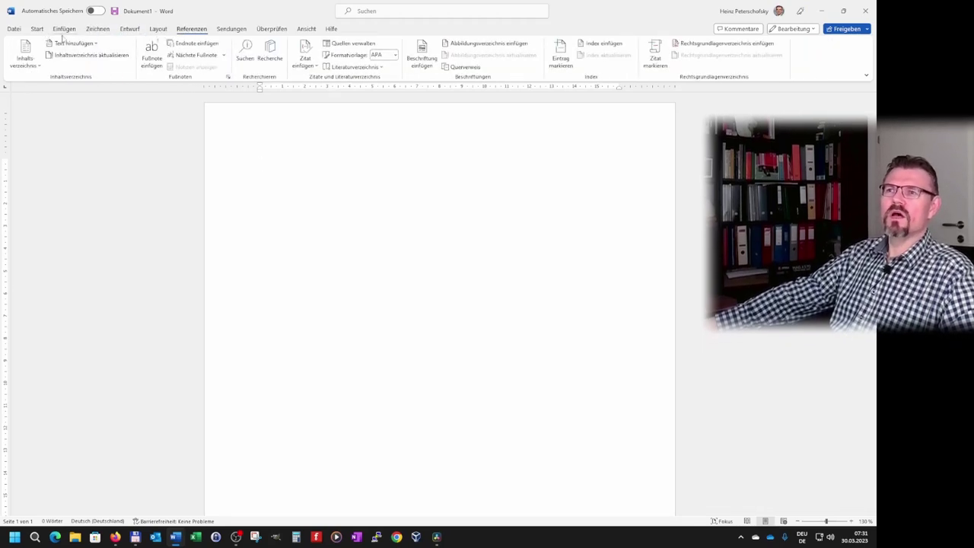
click(232, 29)
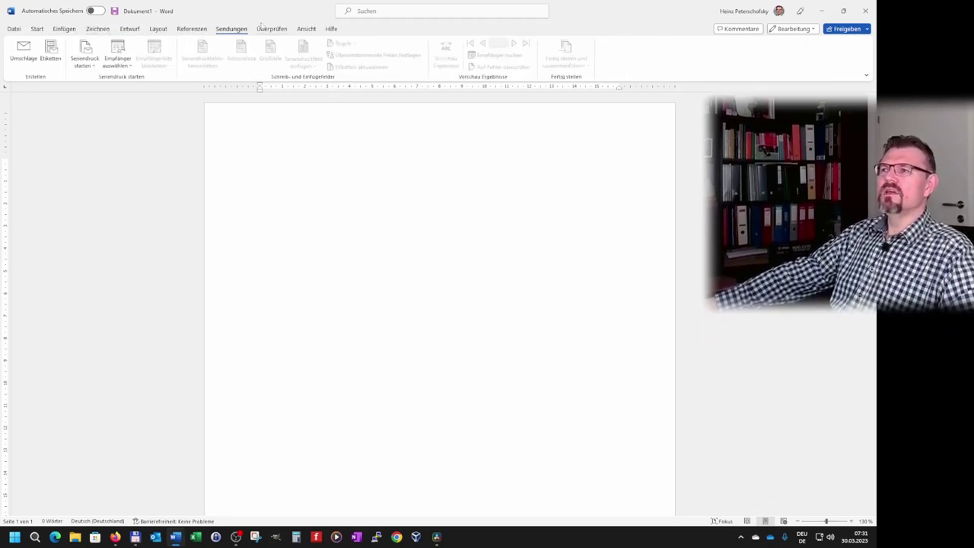
click(271, 29)
click(307, 29)
click(331, 29)
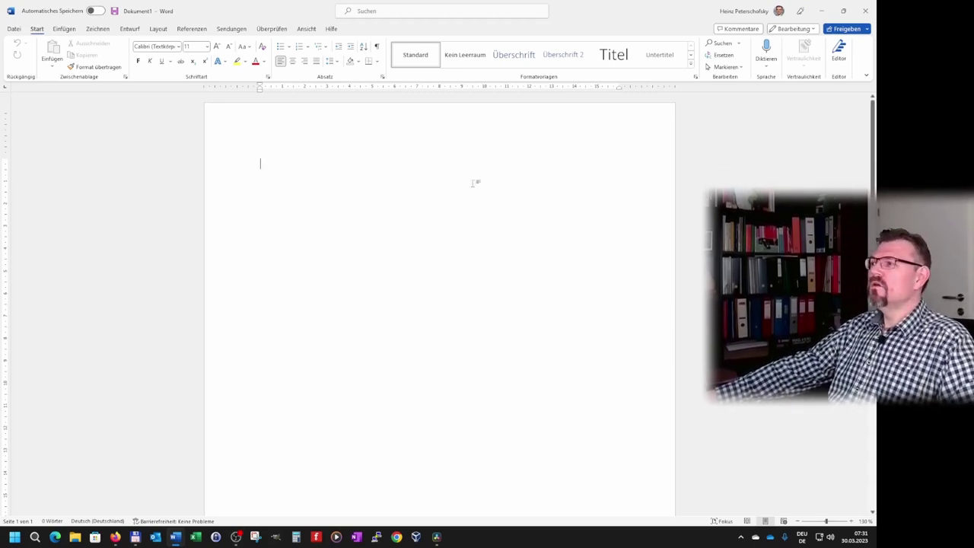
Zoom the empty page out two steps with the status-bar minus button.
scroll(473, 227, down, 5)
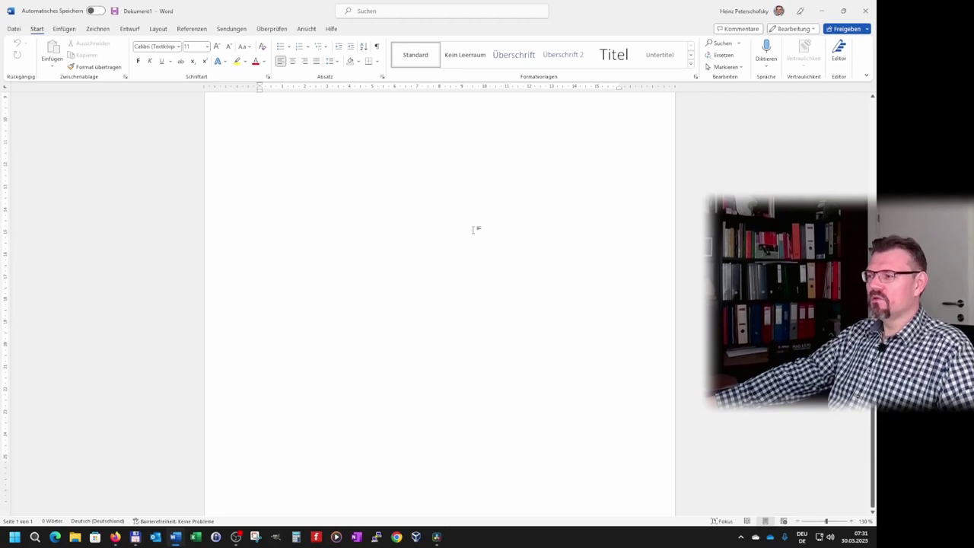
scroll(473, 228, up, 5)
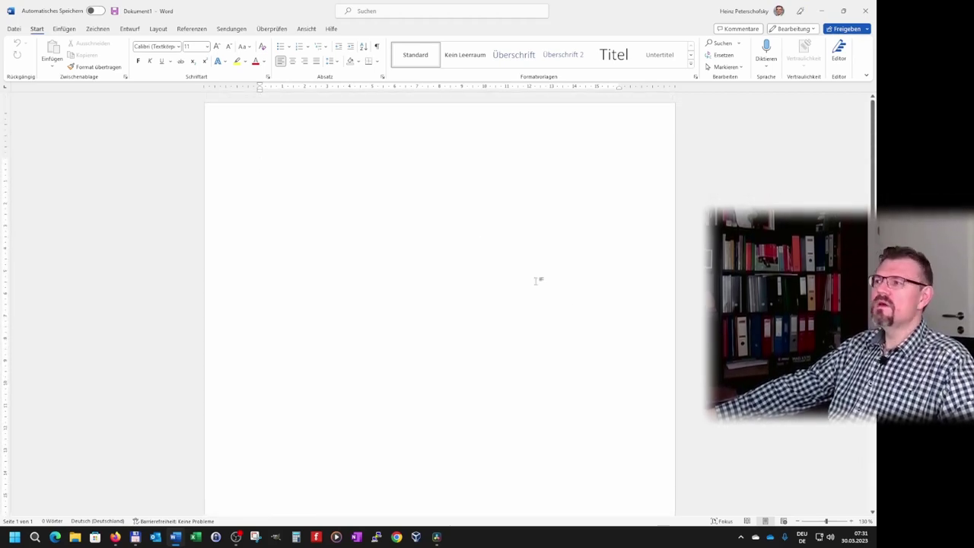
click(797, 521)
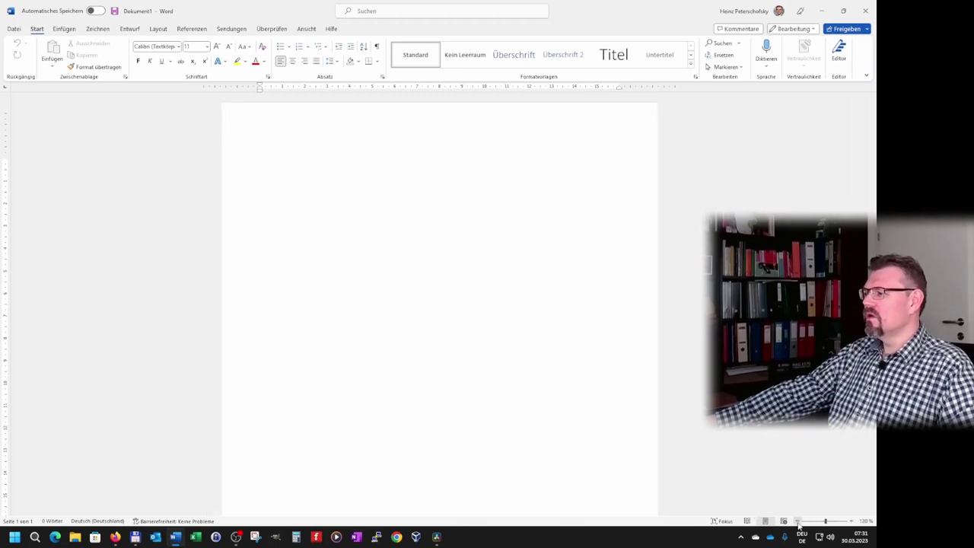
click(798, 521)
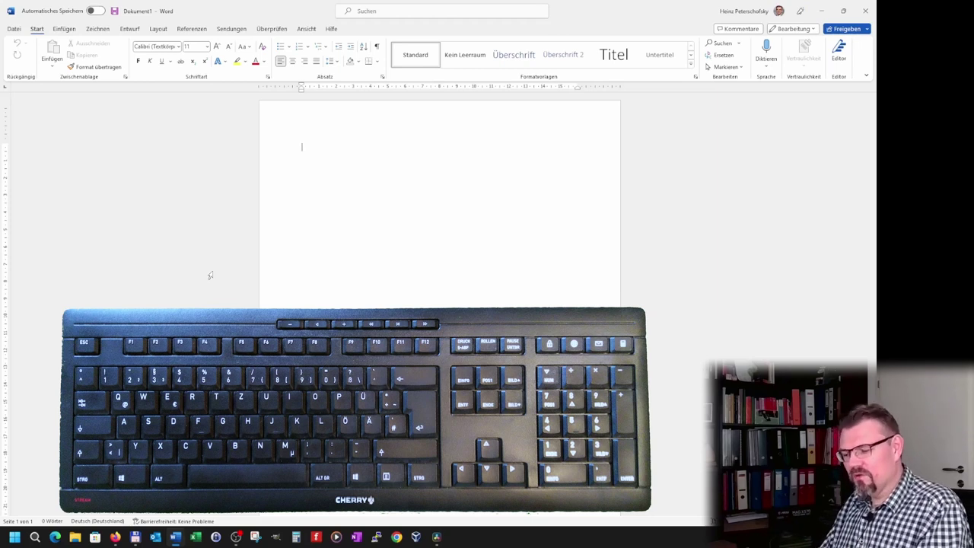
Type the sample characters q, Q, 1 and ! on the blank page, zooming in to see them.
text(@)
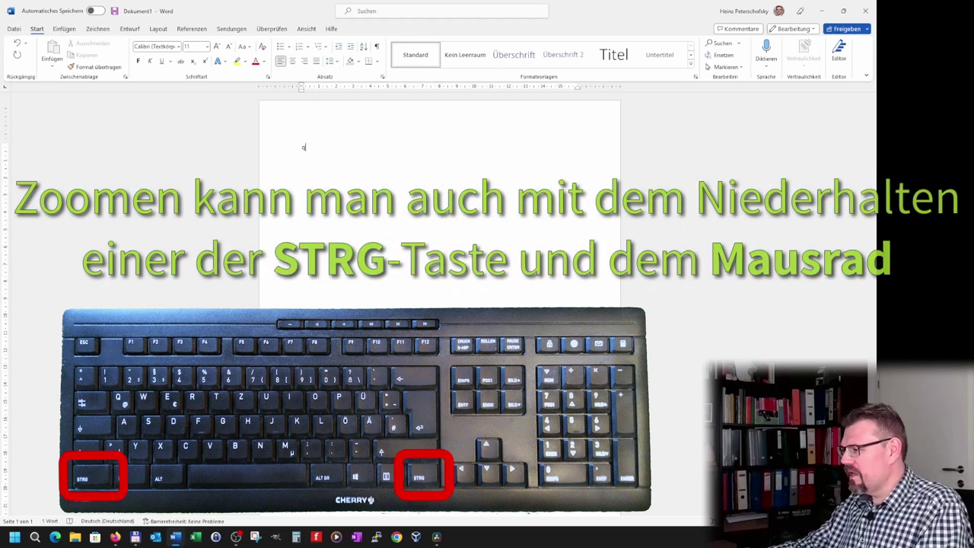
scroll(440, 198, up, 5)
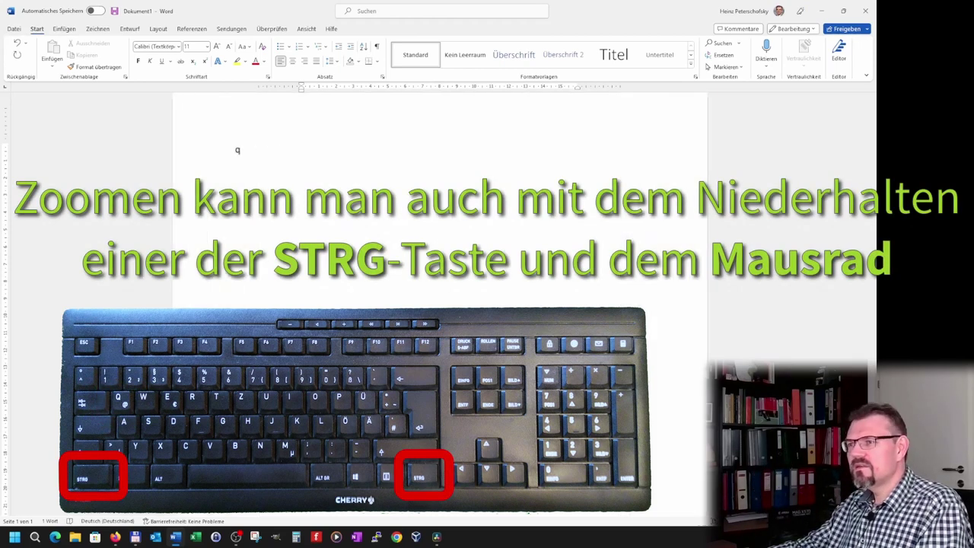
scroll(440, 198, up, 2)
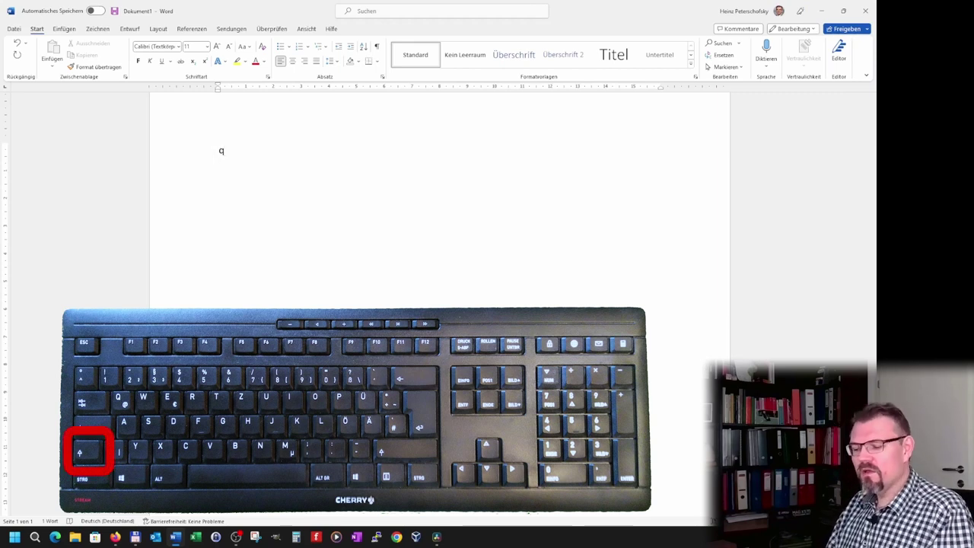
text(Q)
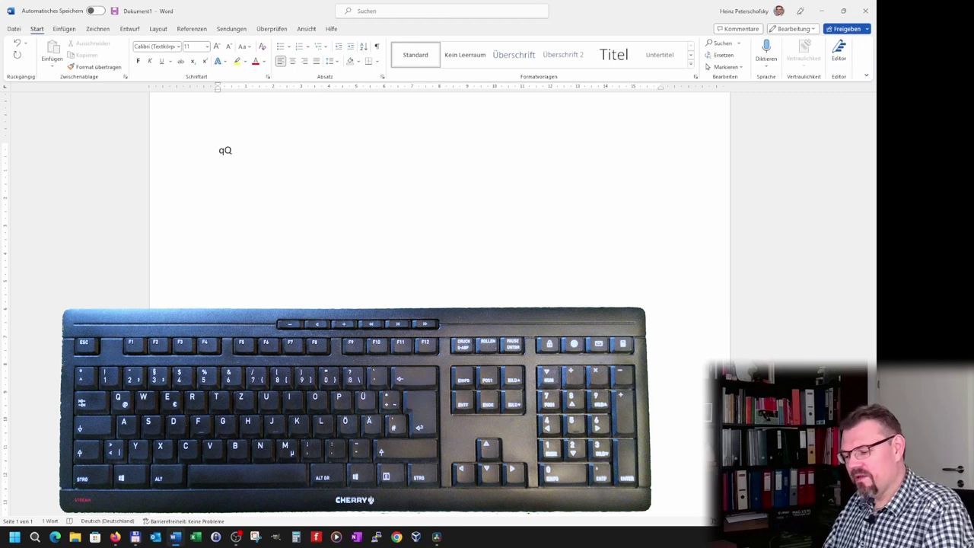
text(1)
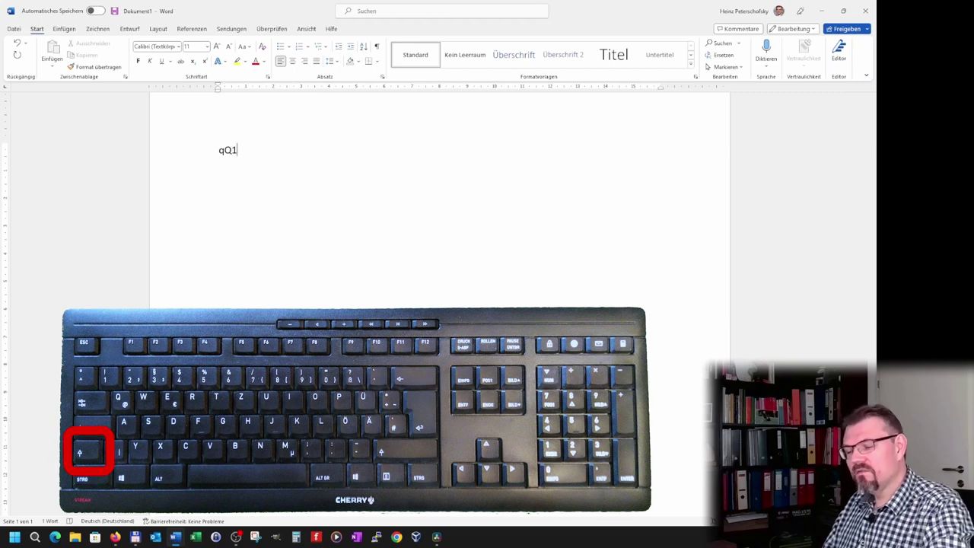
text(!)
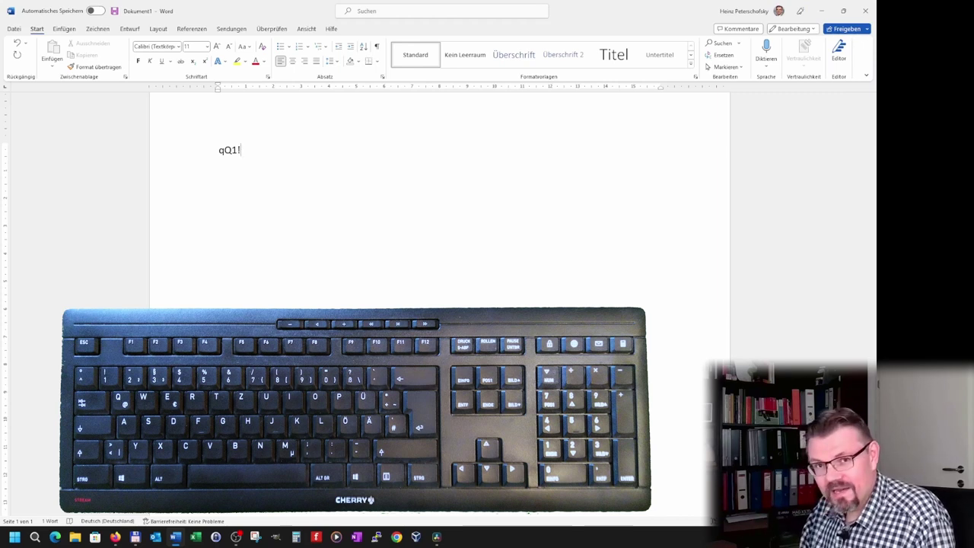
Append @, µ, €, 2, ", ², 3, §, ³, +, * and ~ using AltGr and Shift combinations.
key(ISO_Level3_Shift)
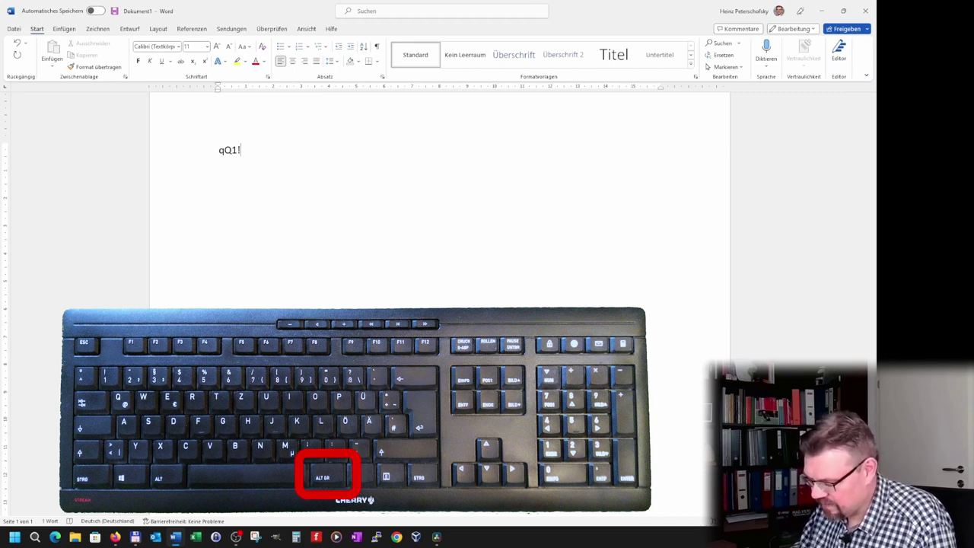
text(@)
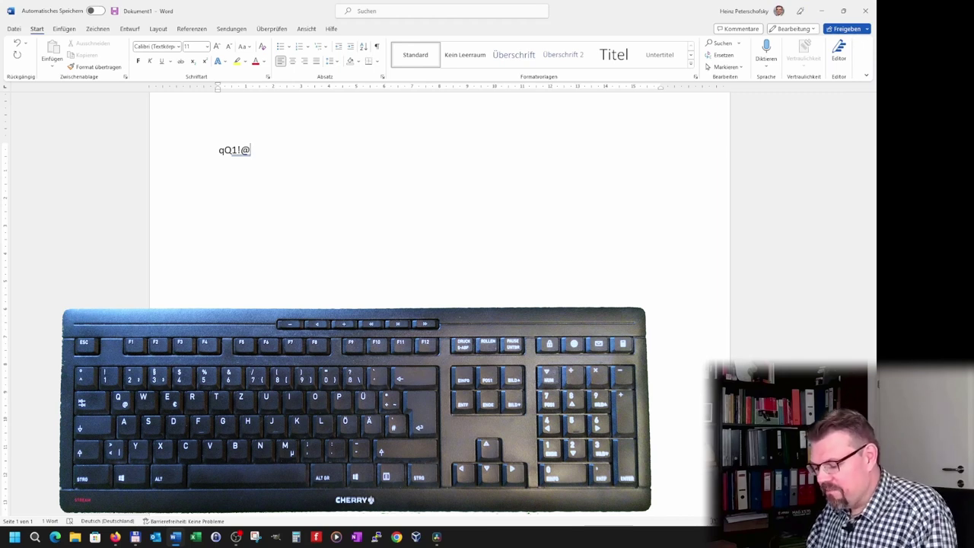
text(µ)
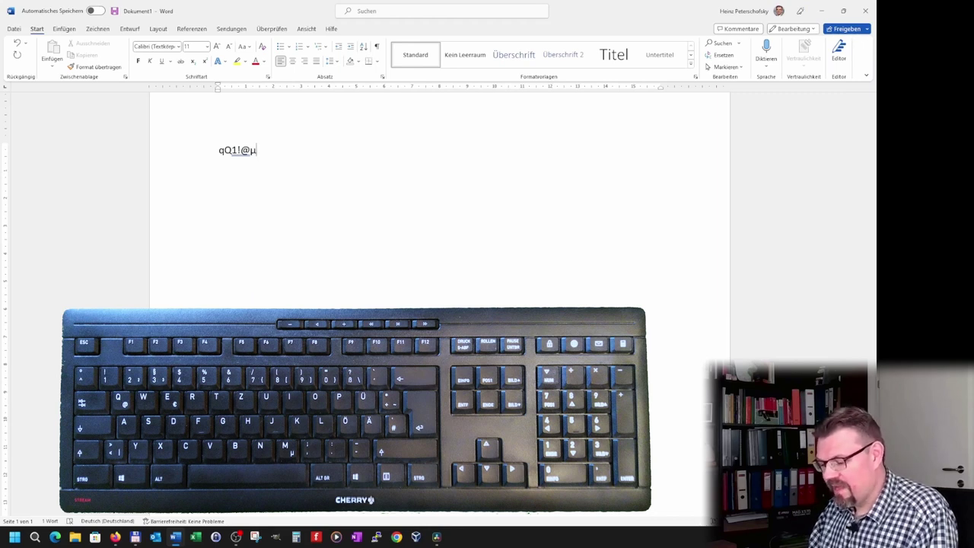
text(€)
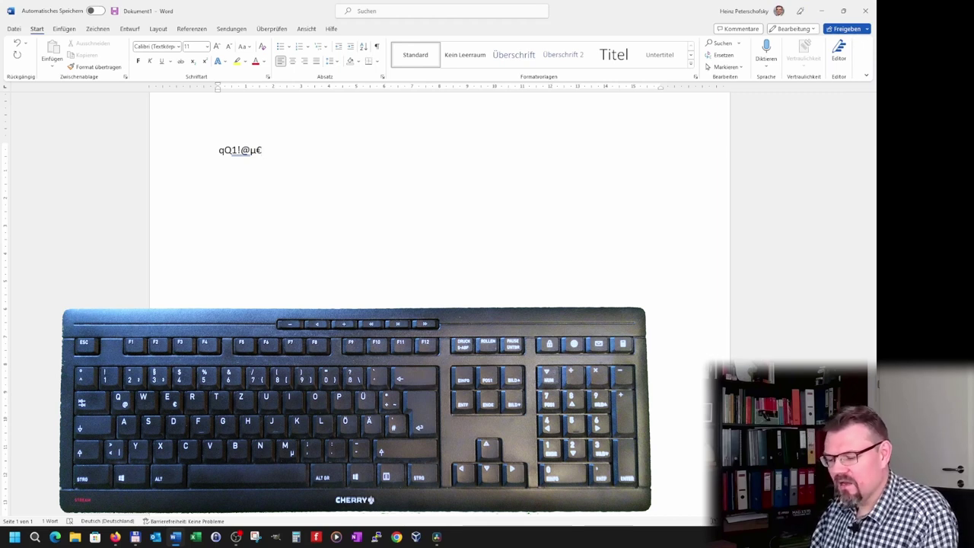
text(2)
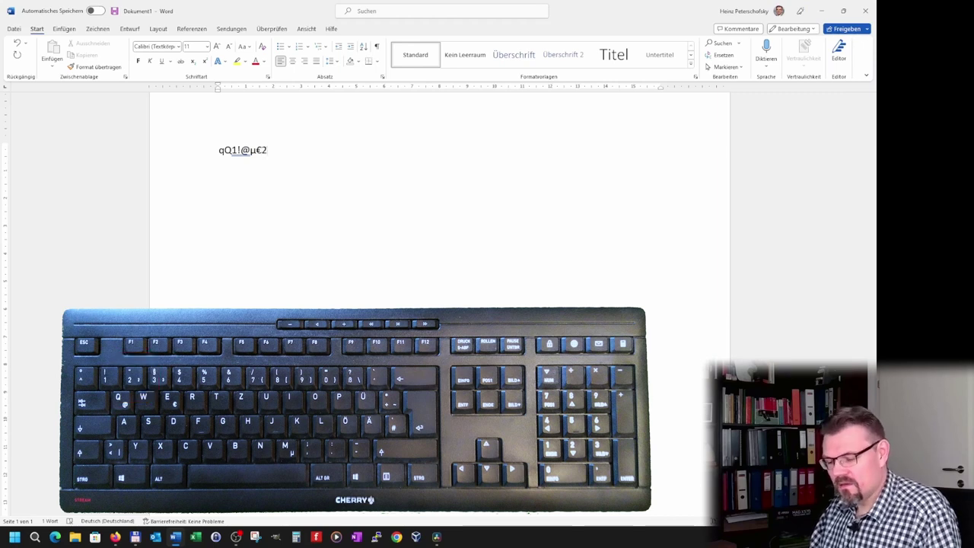
text(")
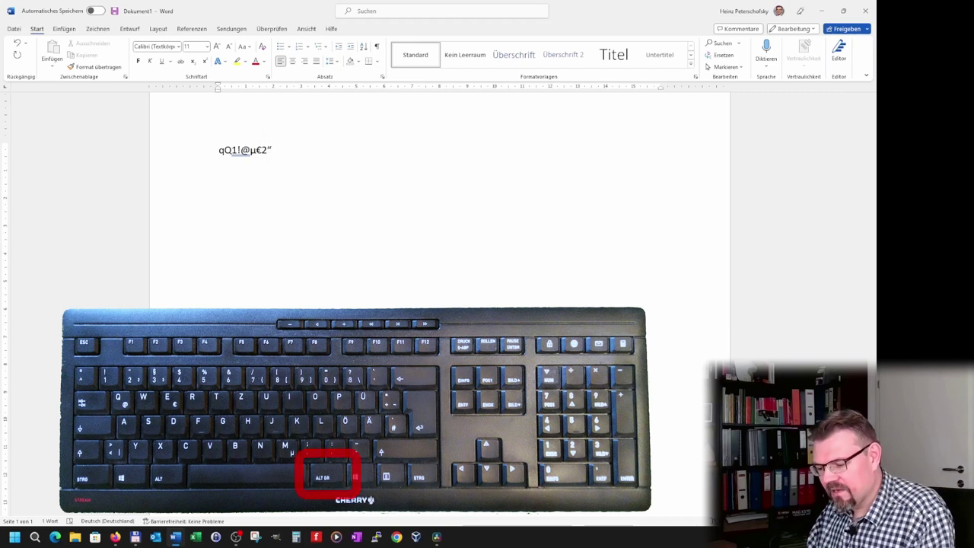
text(²)
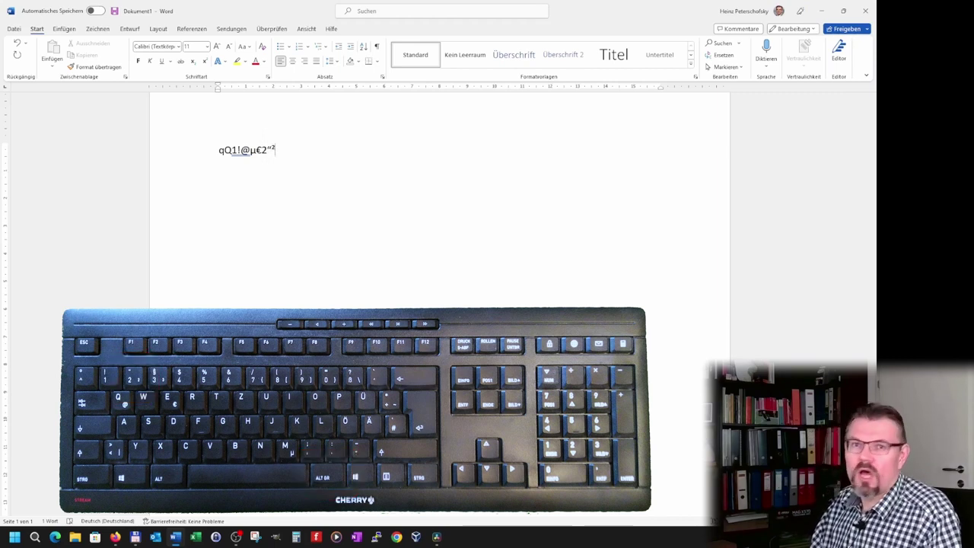
text(3)
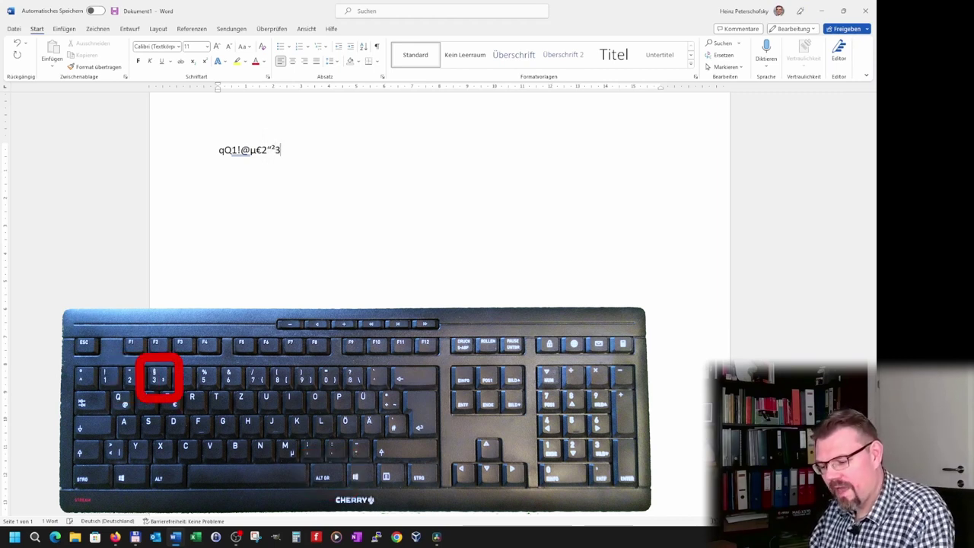
text(§)
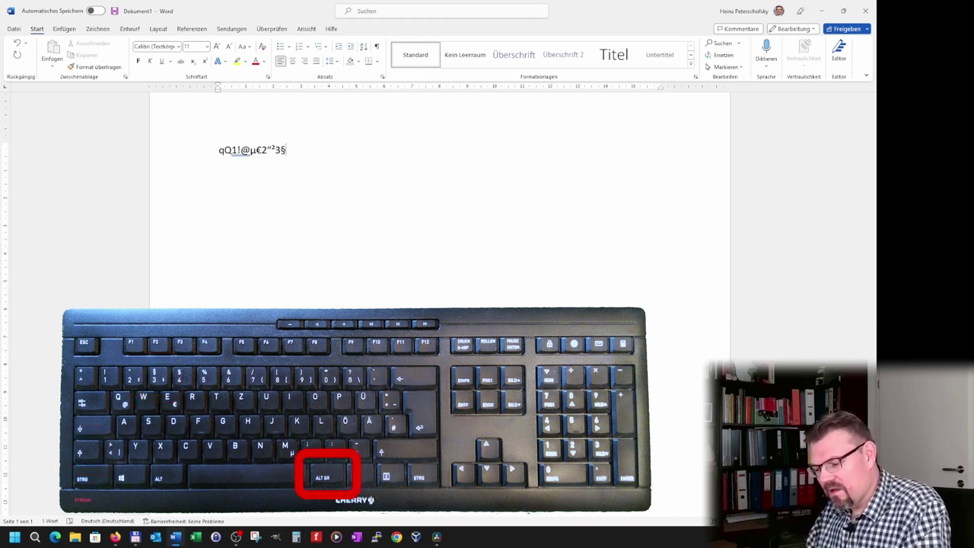
text(³)
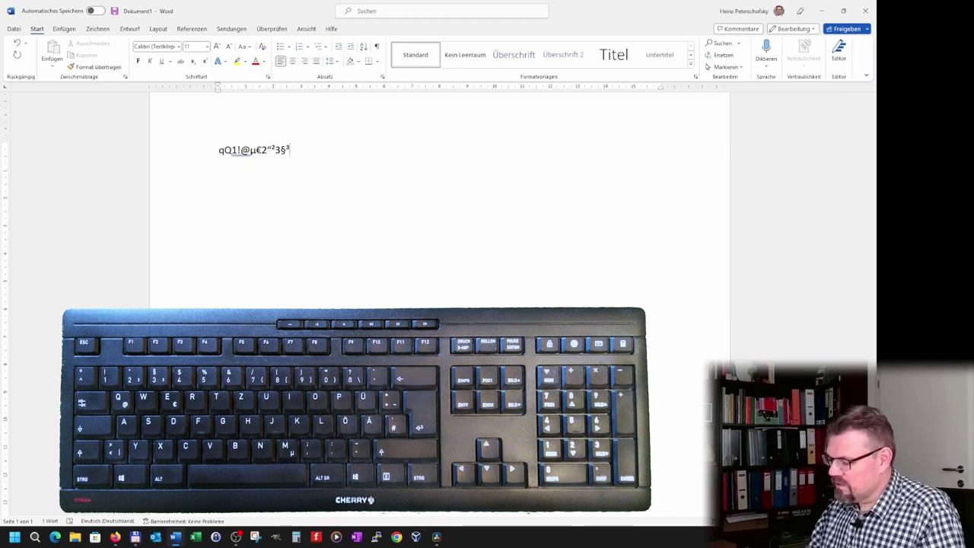
text(+)
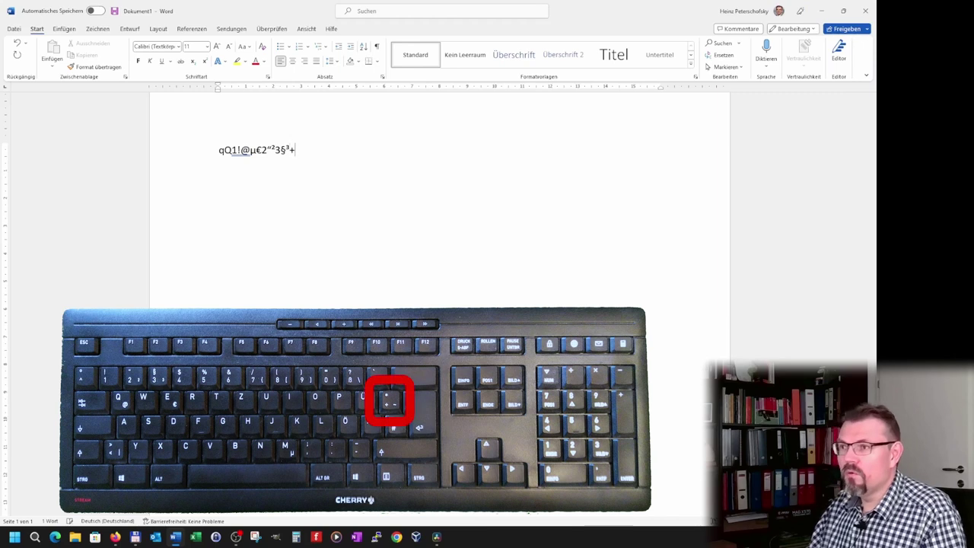
text(*)
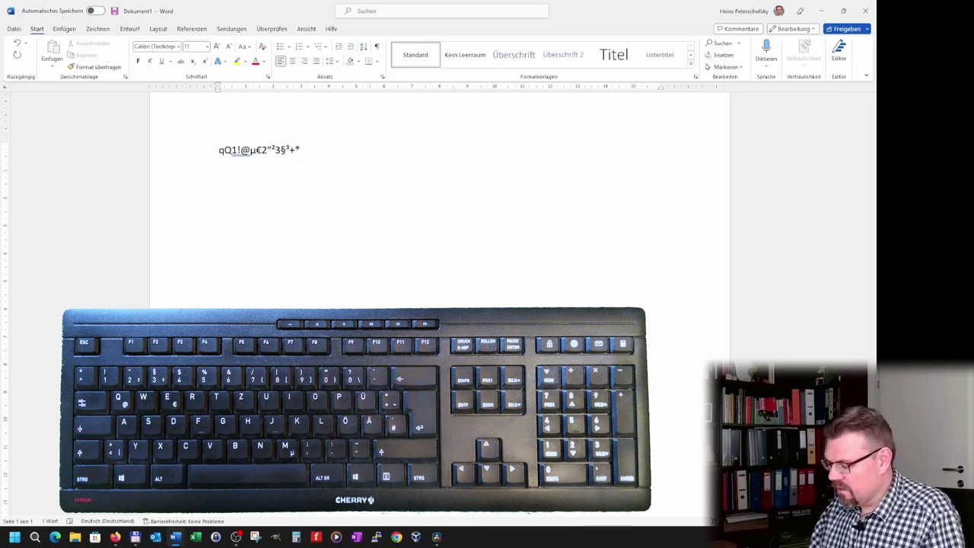
text(~)
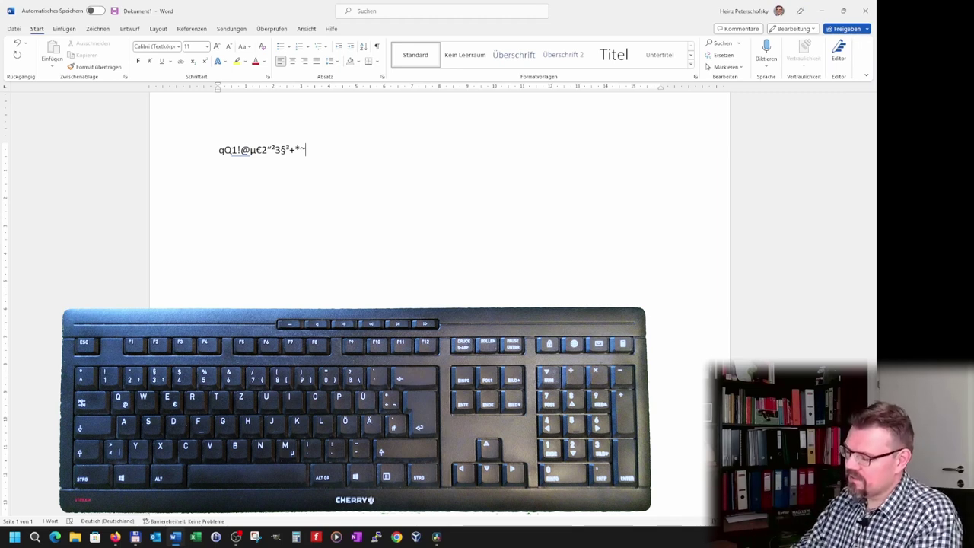
Delete the trailing ~, * and +, then the § and ³ after the final 3.
key(BackSpace)
key(BackSpace)
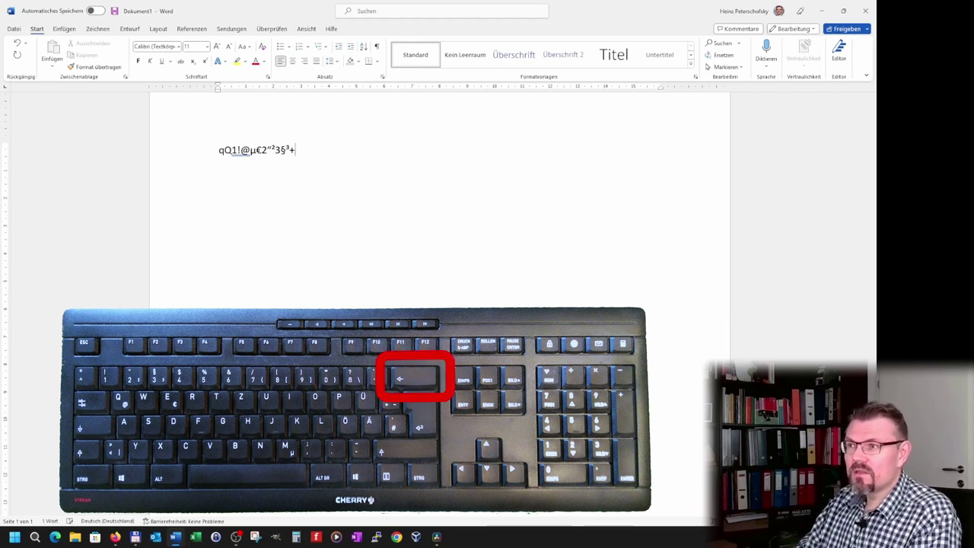
key(BackSpace)
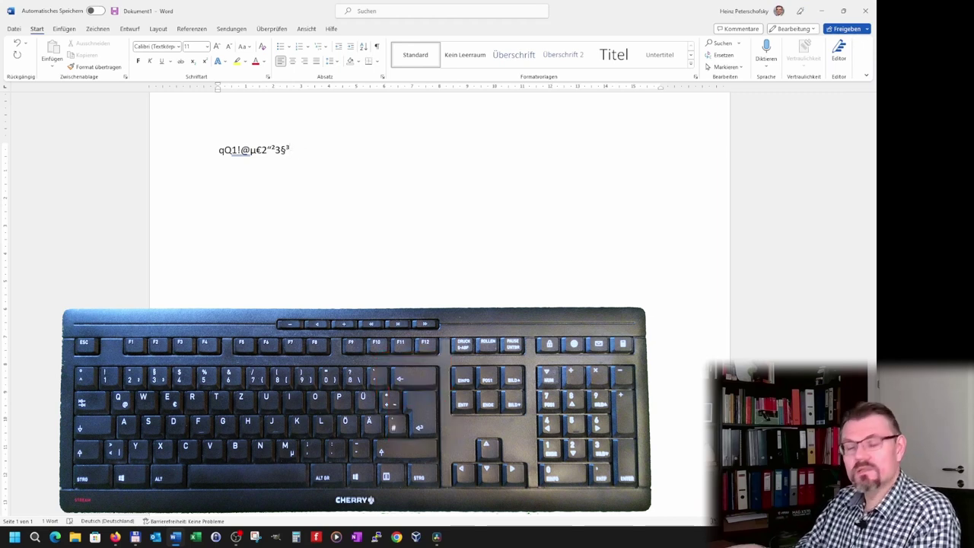
key(BackSpace)
key(BackSpace)
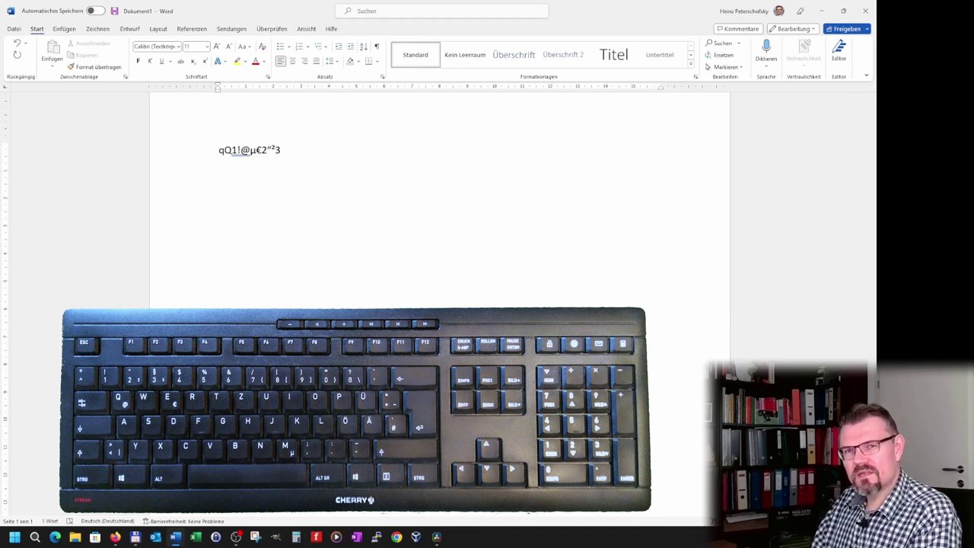
key(Delete)
key(Delete)
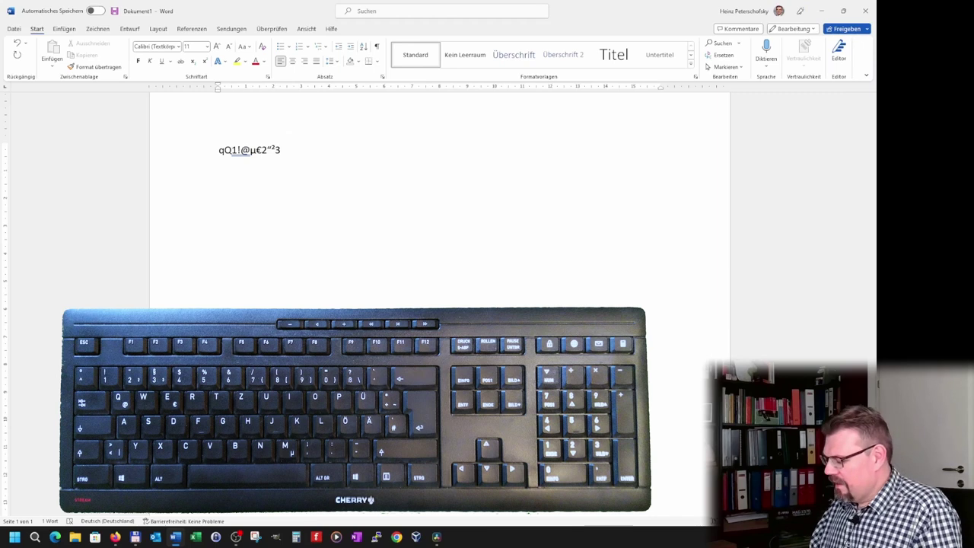
Practise moving the cursor around the sample line with the arrow keys.
key(Left)
key(Up)
key(Down)
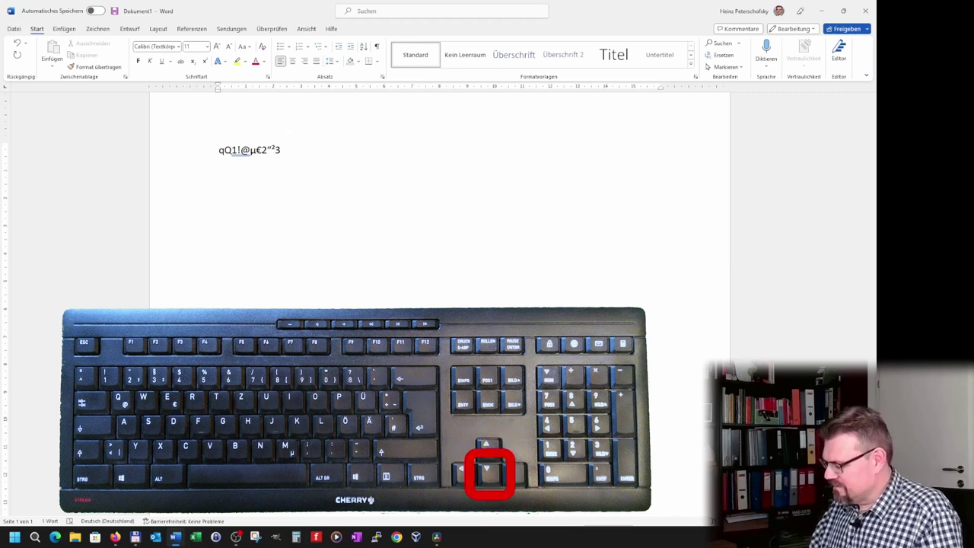
key(Right)
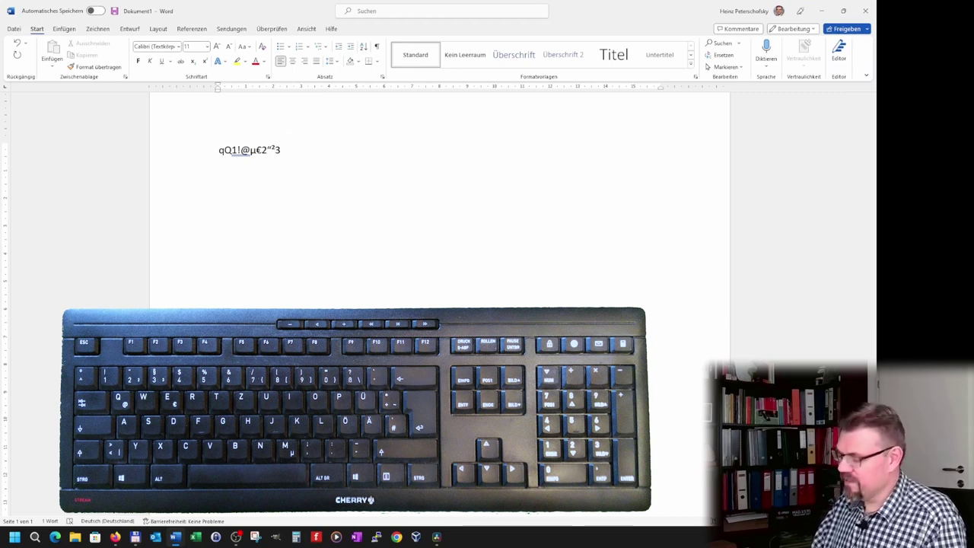
key(Left)
key(Left)
key(Left)
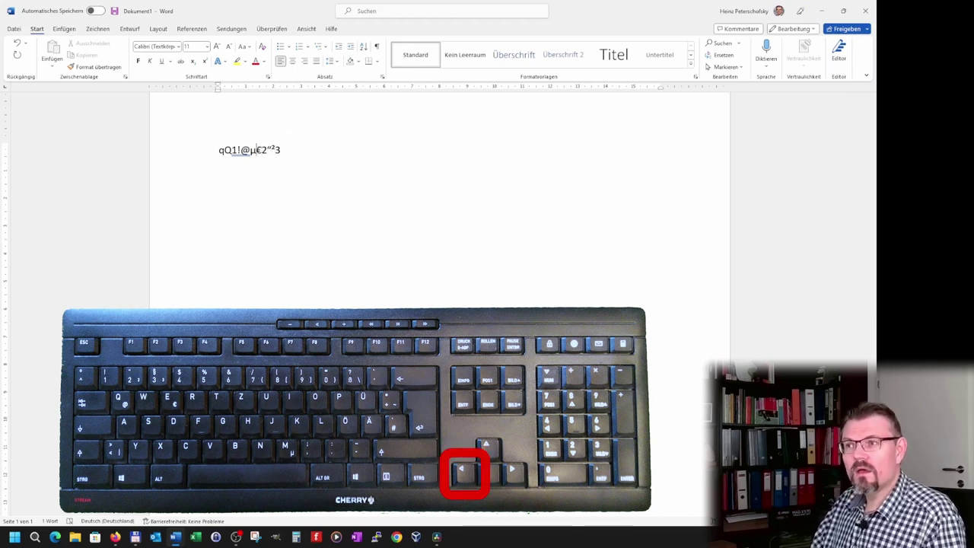
key(Left)
key(Left)
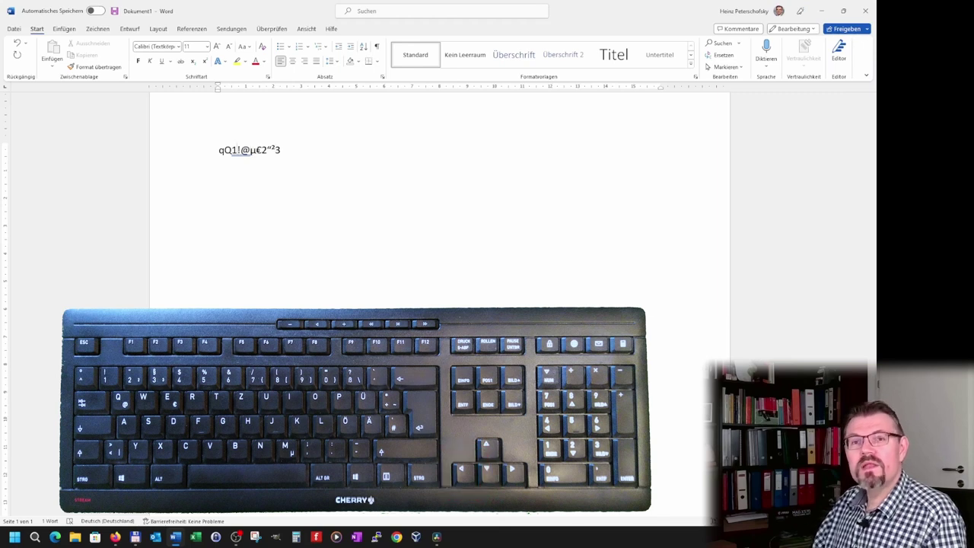
key(Right)
key(Right)
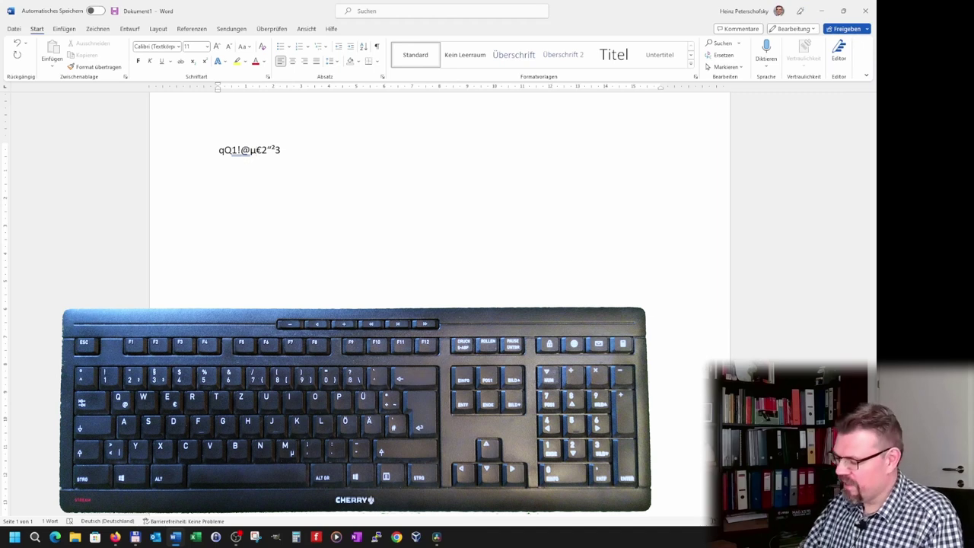
Delete µ, € and 2", then jump to the line start and delete the rest of the line.
key(BackSpace)
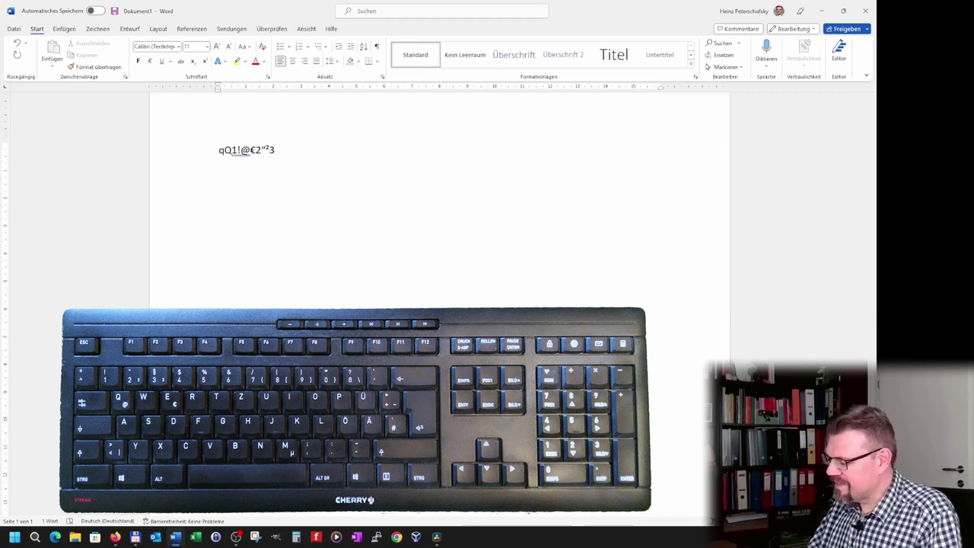
key(Delete)
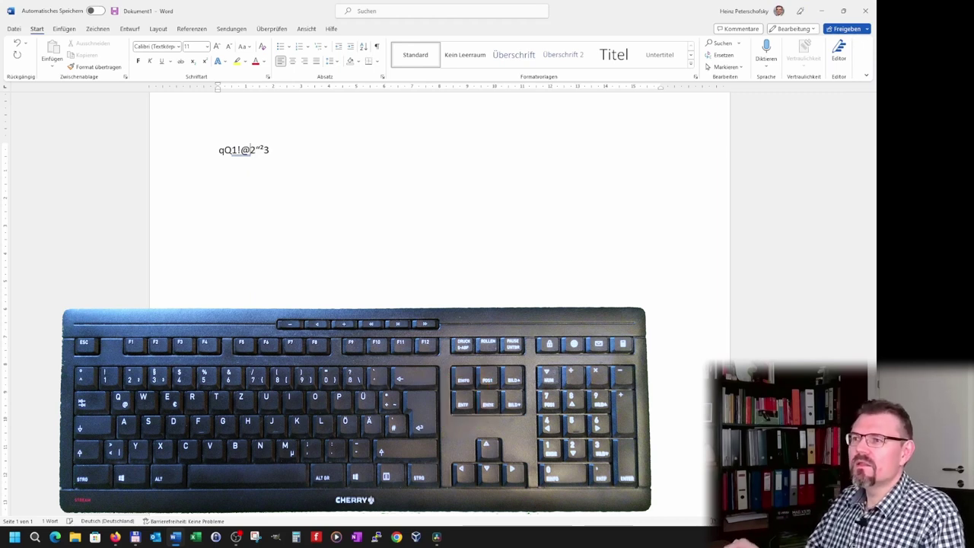
key(Delete)
key(Delete)
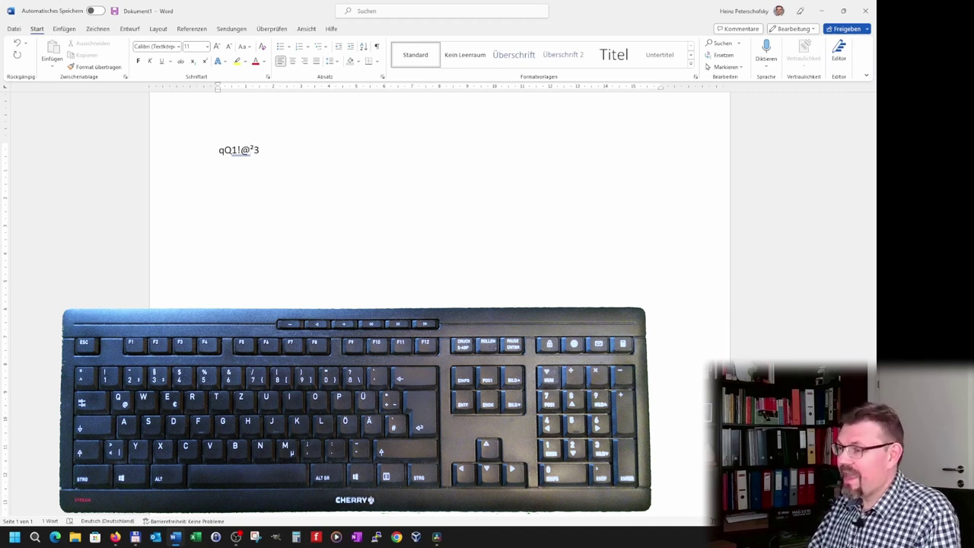
key(End)
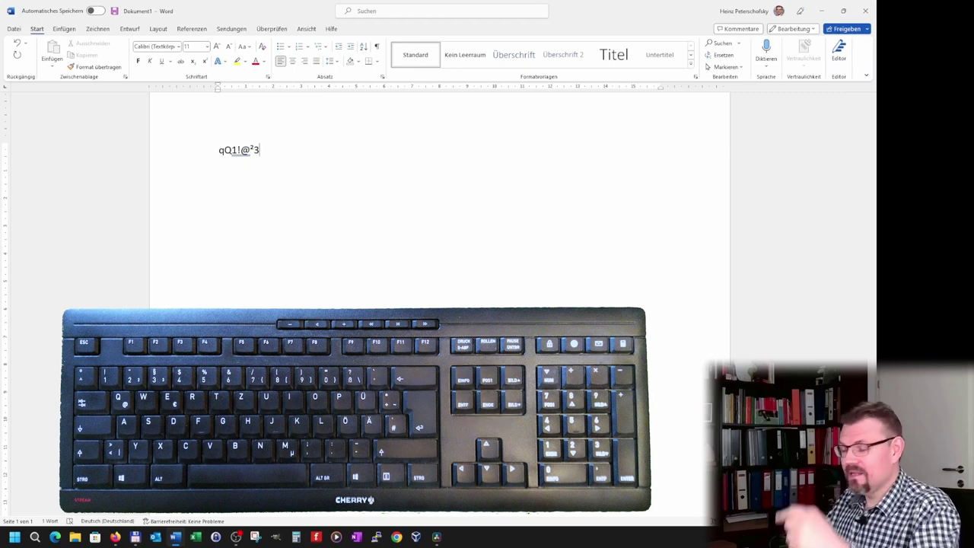
key(Home)
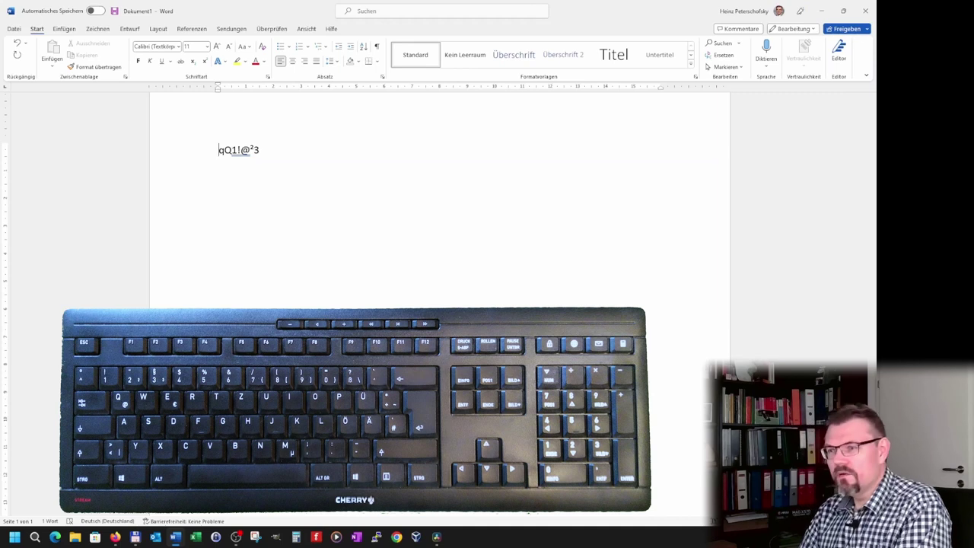
key(Delete)
key(Delete)
key(Delete)
key(Delete)
key(Delete)
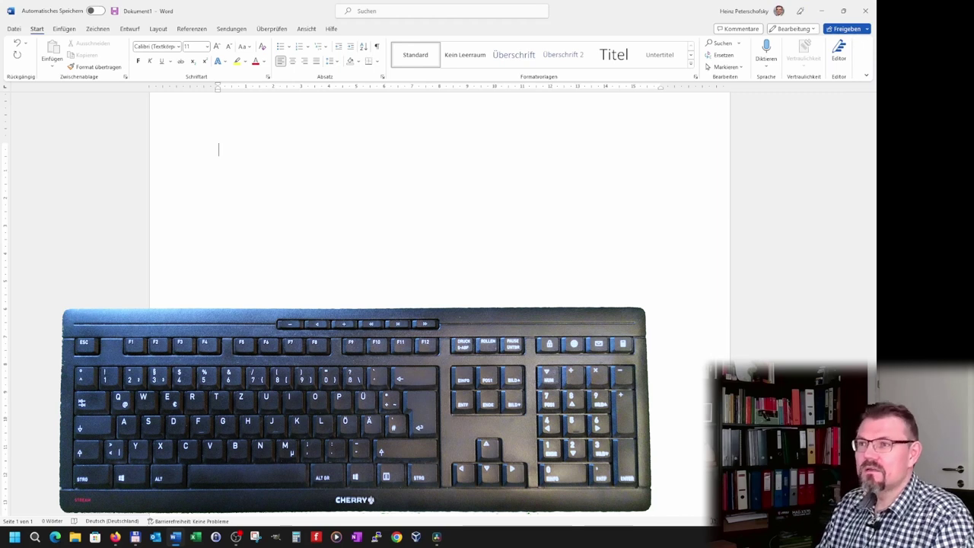
text(^^)
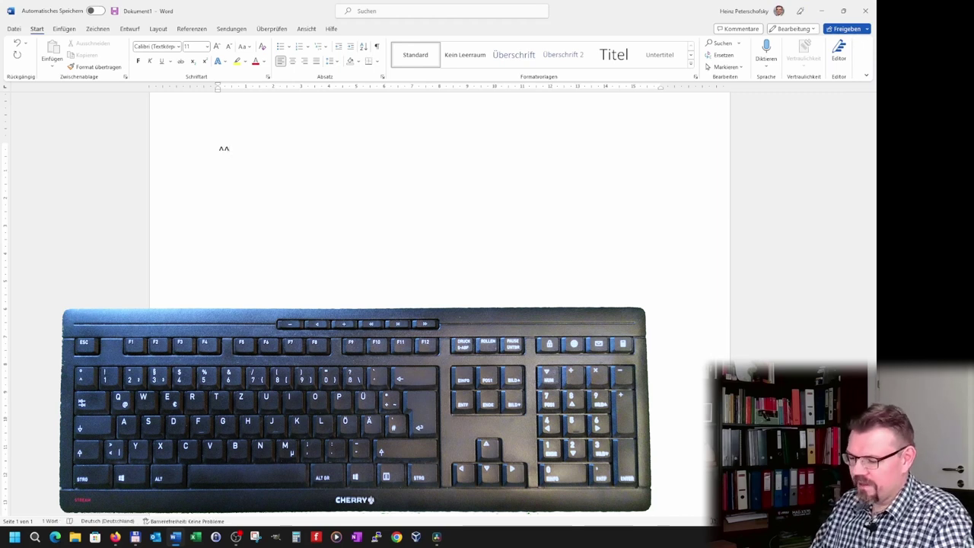
key(BackSpace)
key(BackSpace)
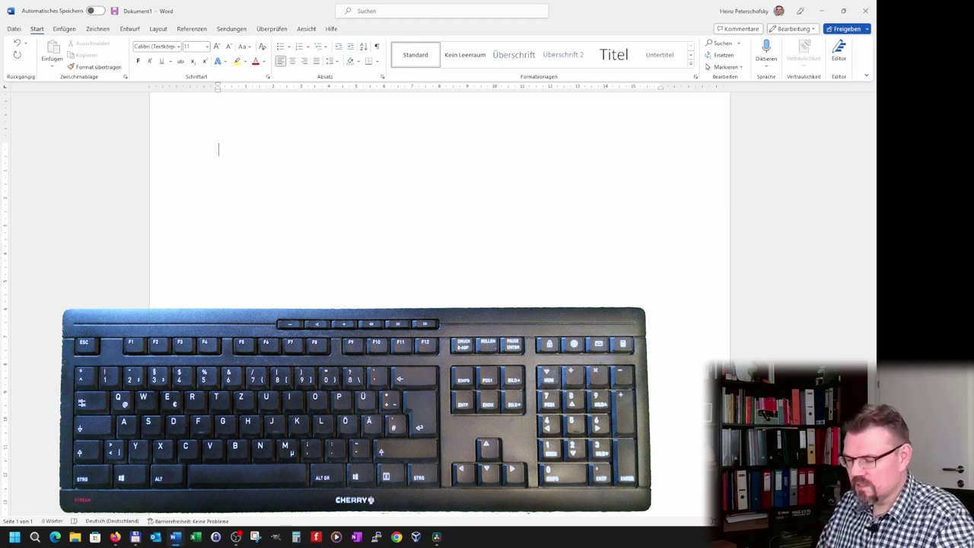
text(^)
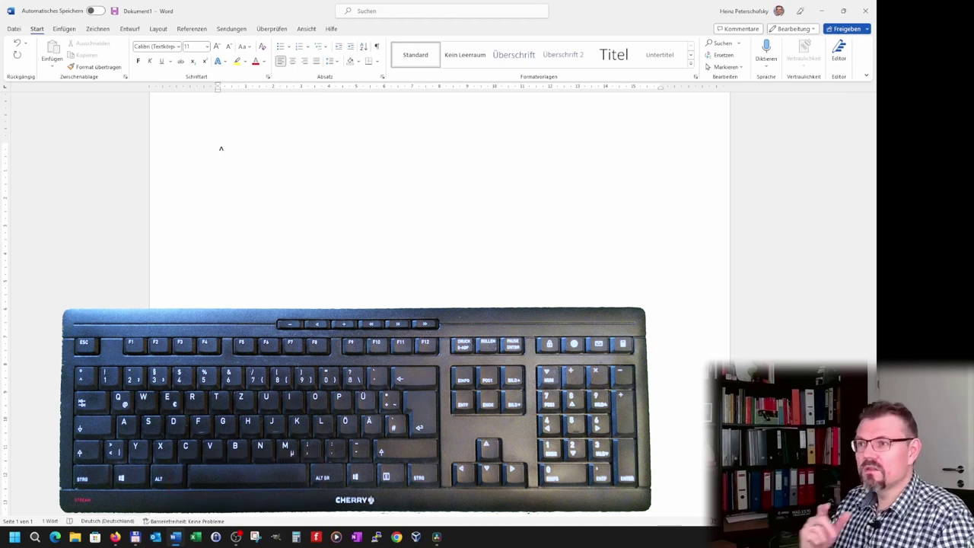
text(°)
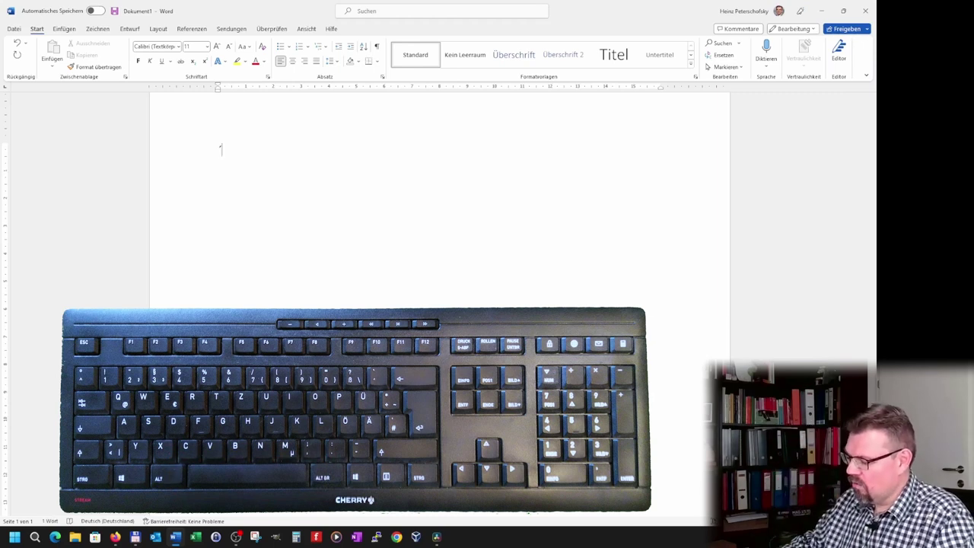
key(shift+dead_acute)
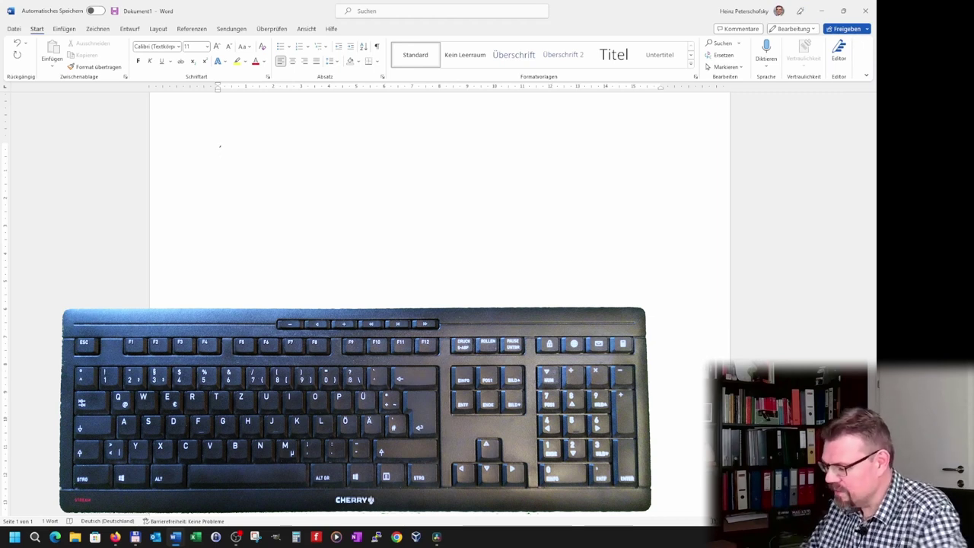
key(space)
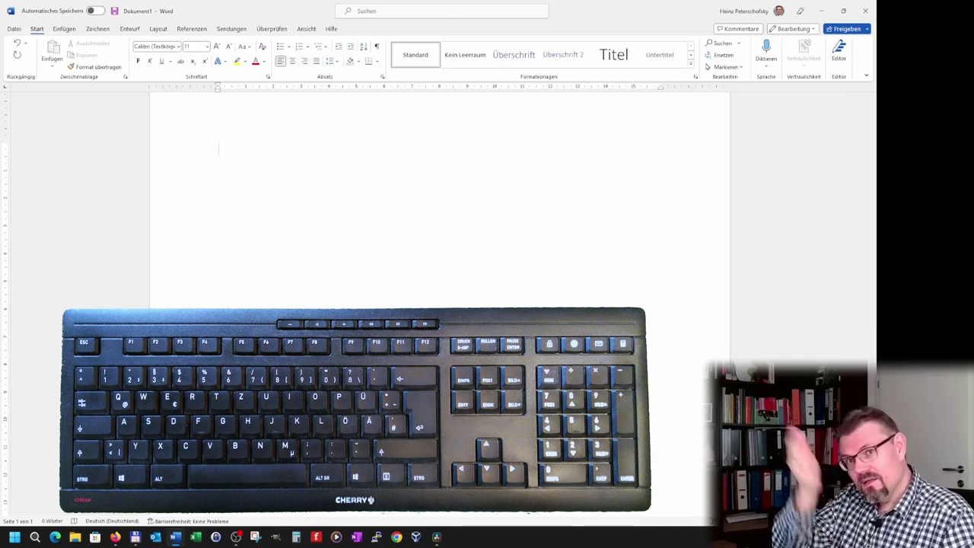
key(dead_acute)
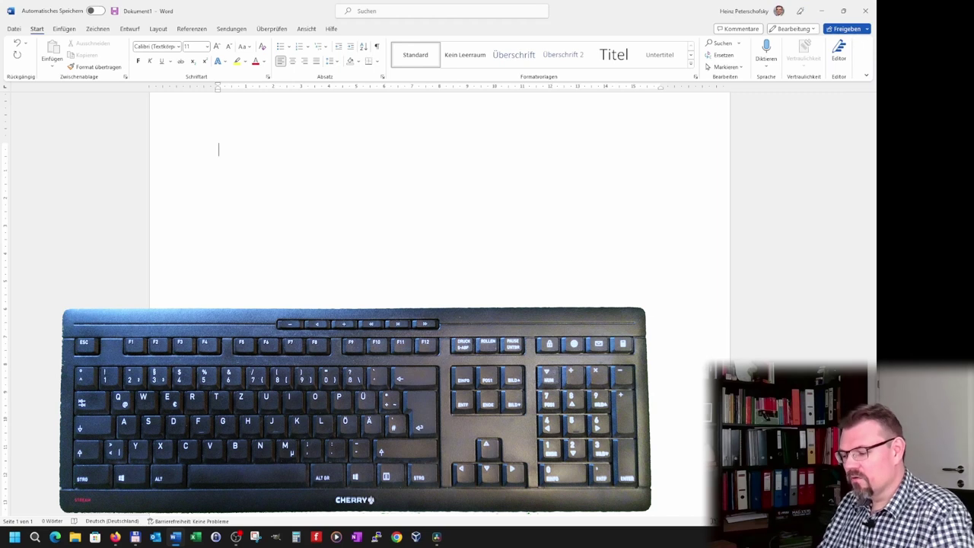
Type é, è, â and Â using the ´ and ^ dead keys with E and A.
text(é)
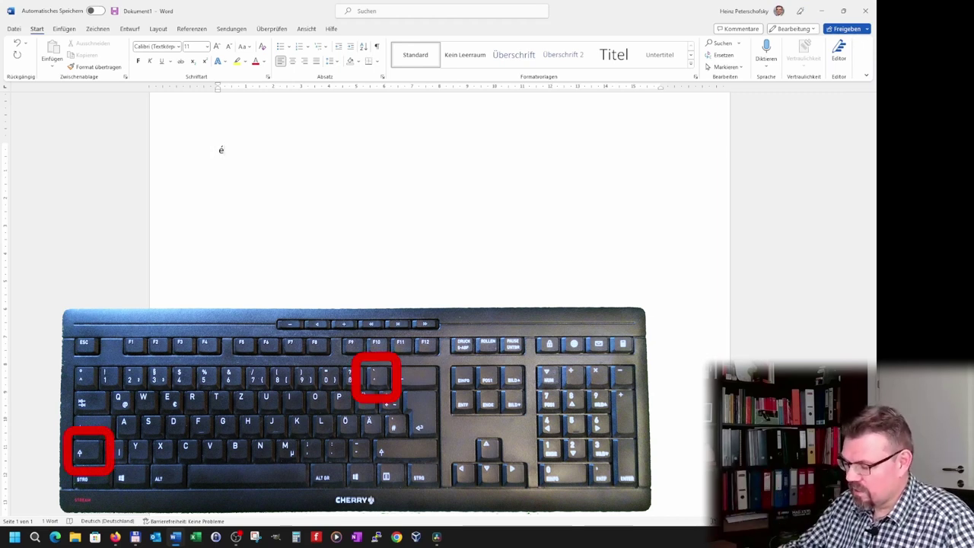
text(è)
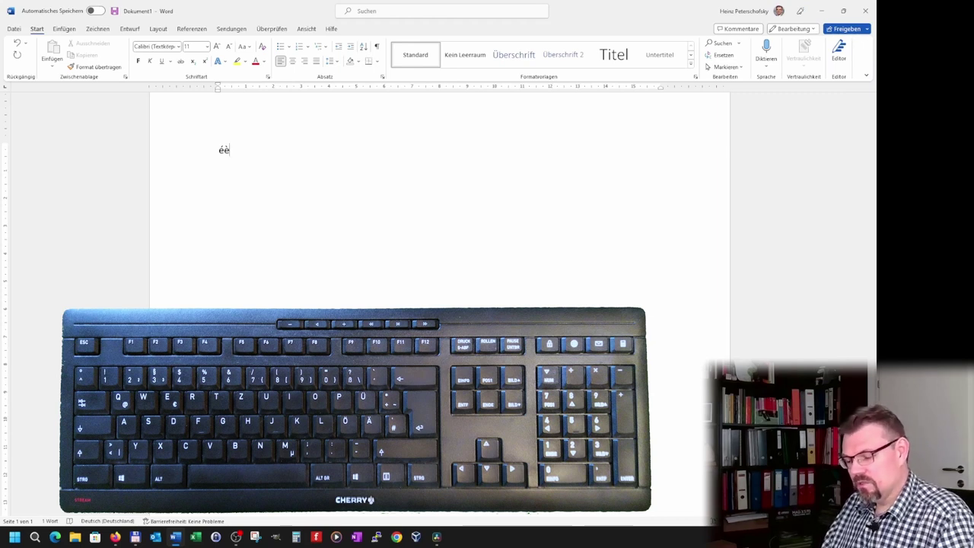
text(â)
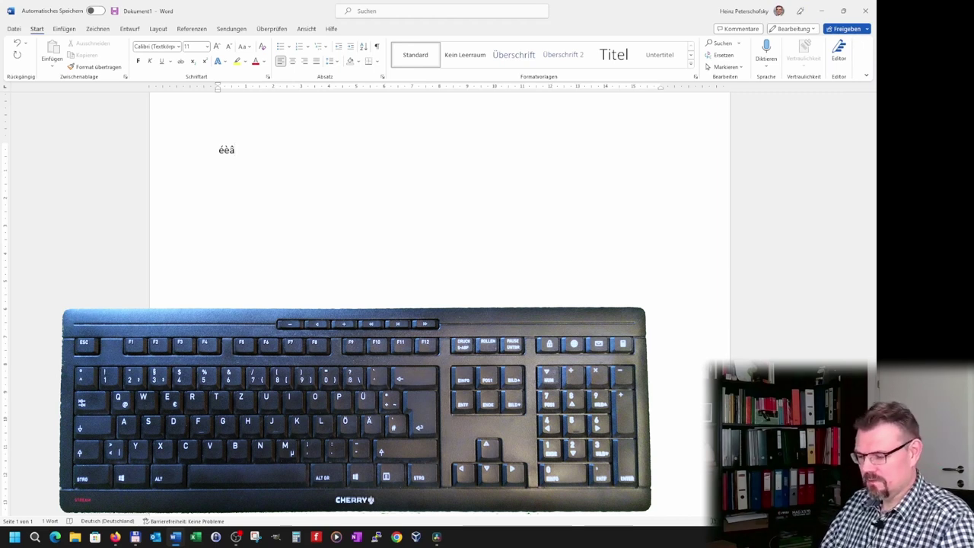
text(Â)
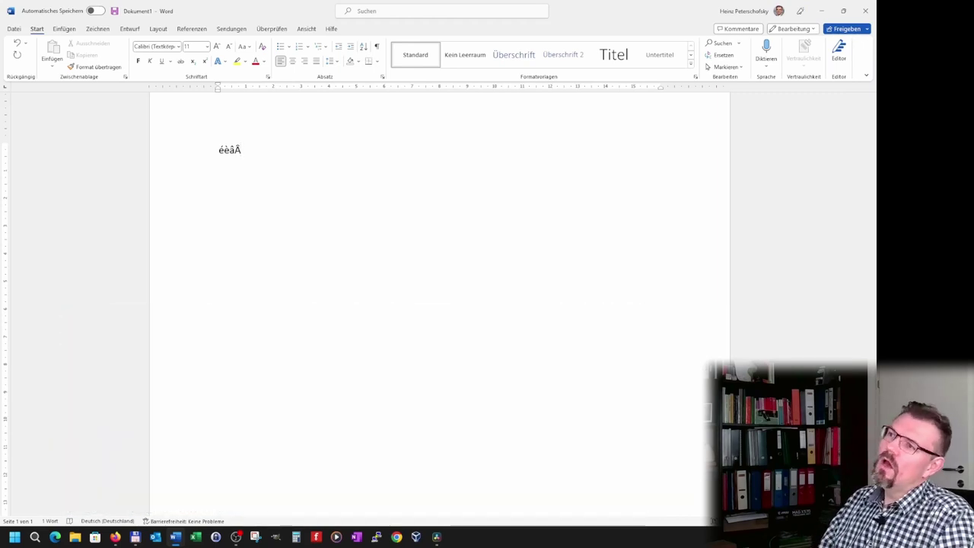
Delete the accented letters éèâÂ with Backspace.
key(BackSpace)
key(BackSpace)
key(BackSpace)
key(BackSpace)
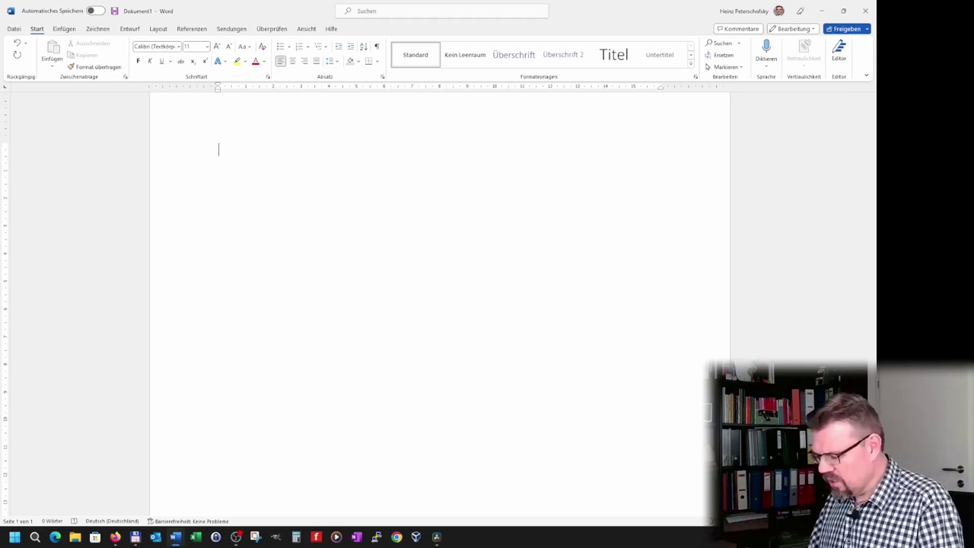
Type the title 'Microsoft Word', add 'Allgemeines' below it, and start an empty paragraph.
text(M)
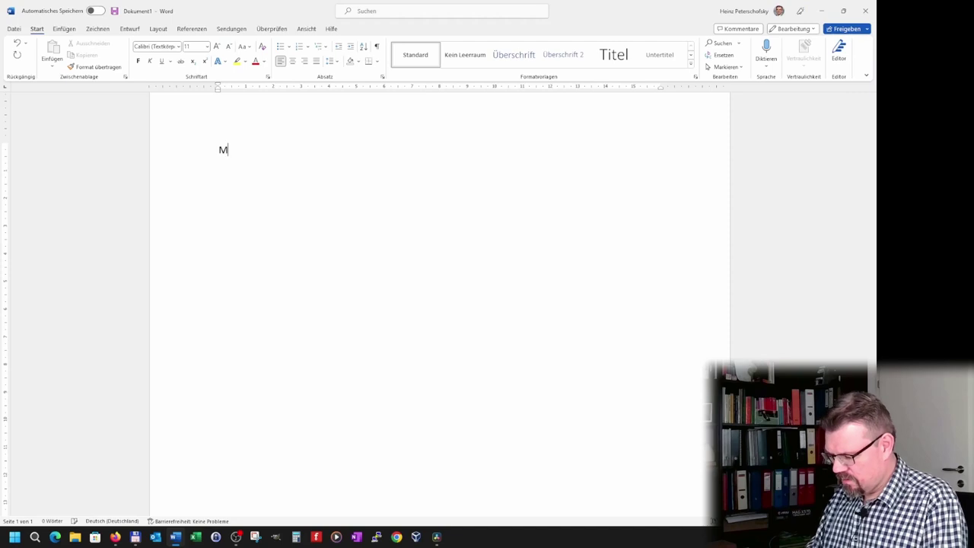
text(icro)
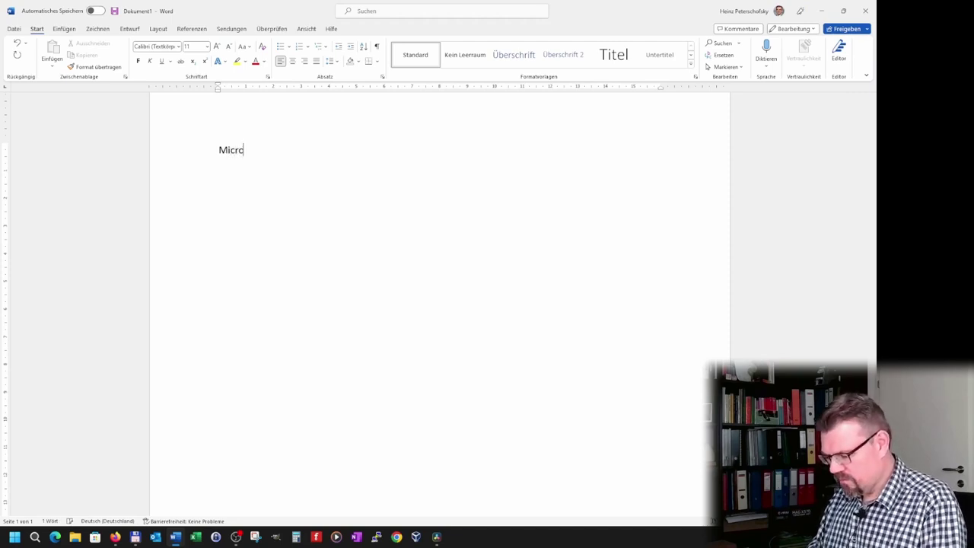
text(soft Word)
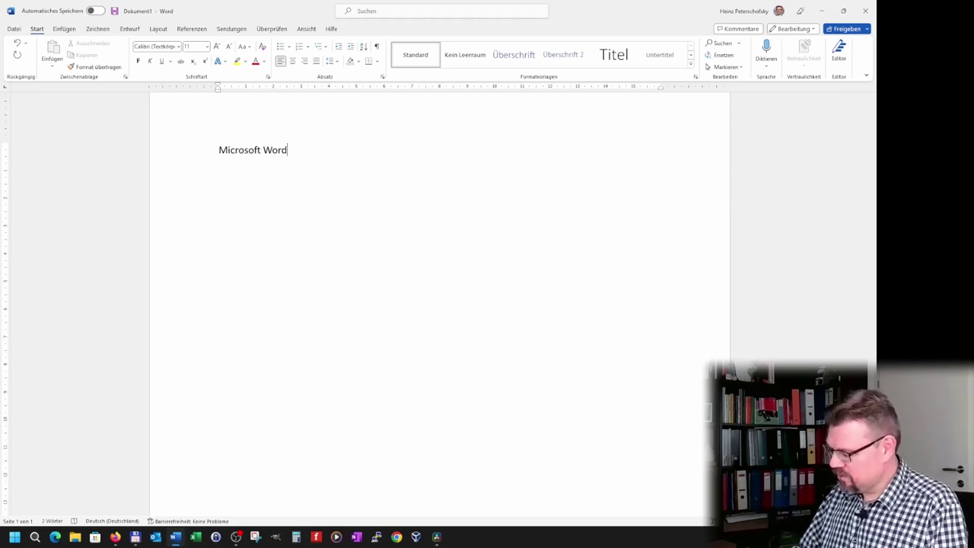
key(Return)
text(Allgemeines)
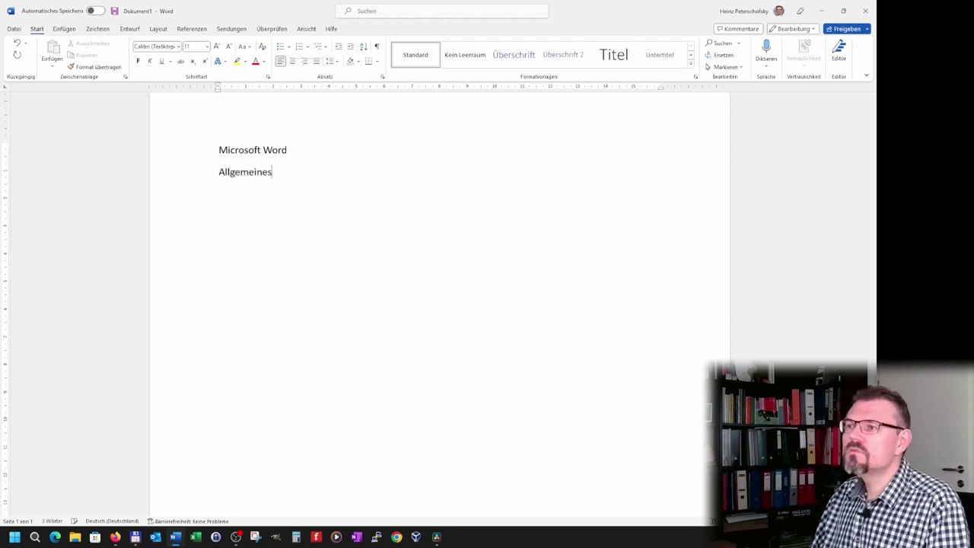
key(Return)
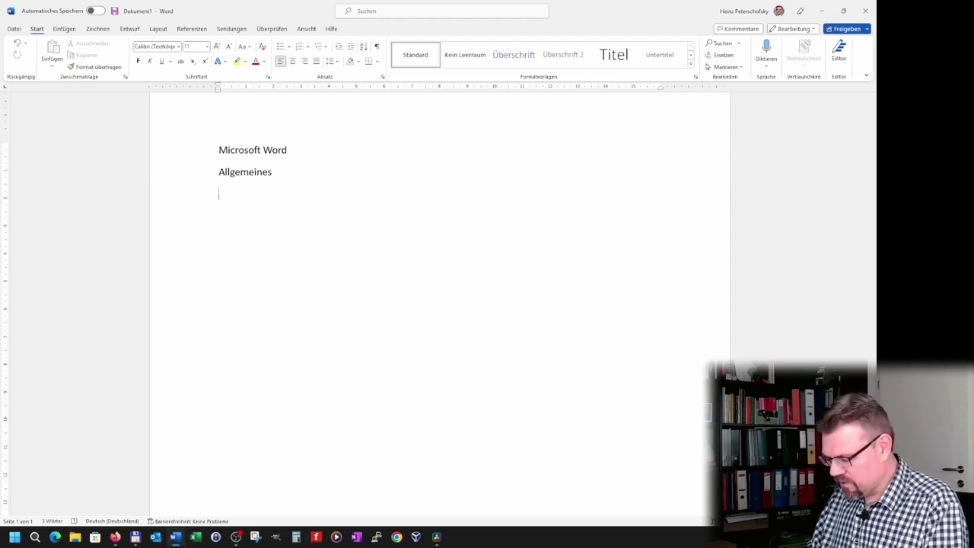
Type the paragraph calling Word a Textverarbeitungsprogramm with adjustable layout (Schriftgröße, Schriftbild, Seiteneinteilung).
text(BeiMicrosoft)
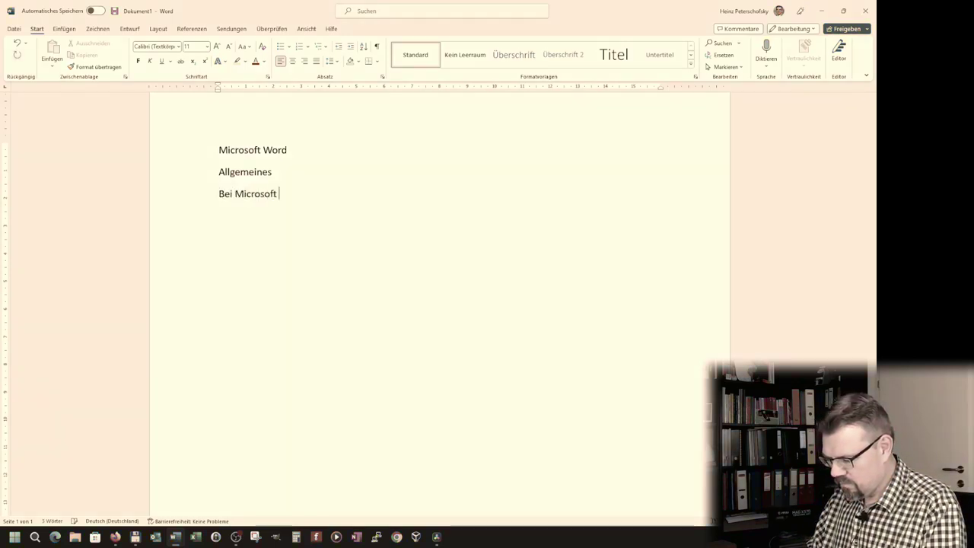
text( Word handelt es sich um ein sogenannte)
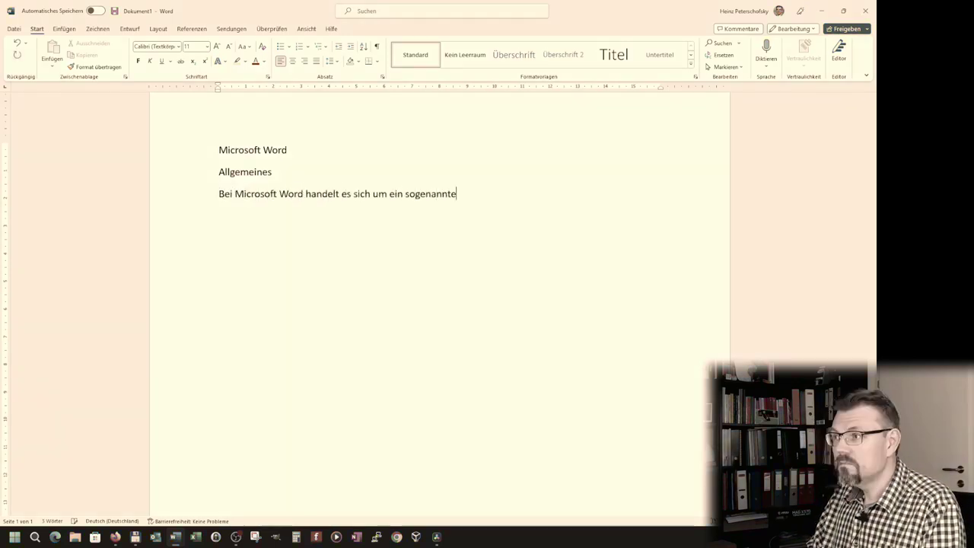
text(s Te)
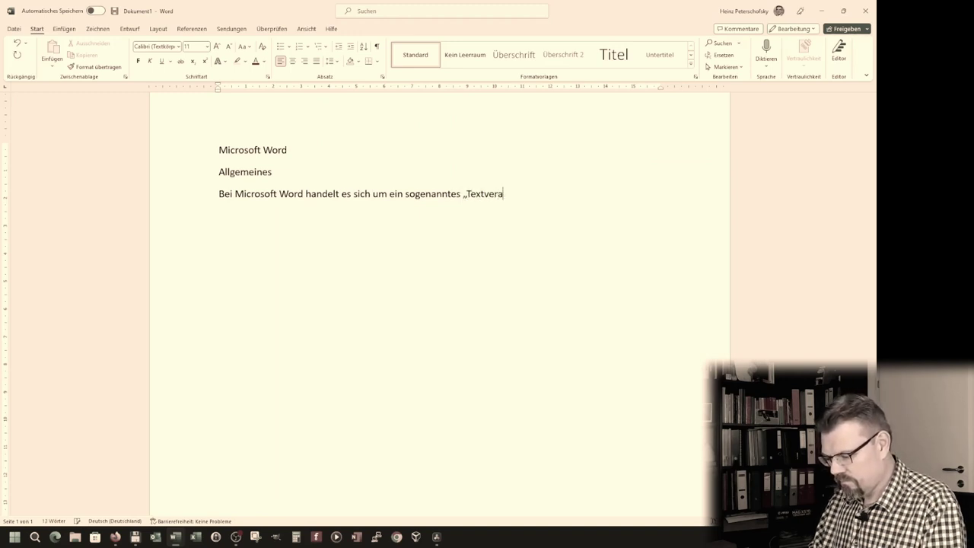
text(rbeitungs)
text(m")
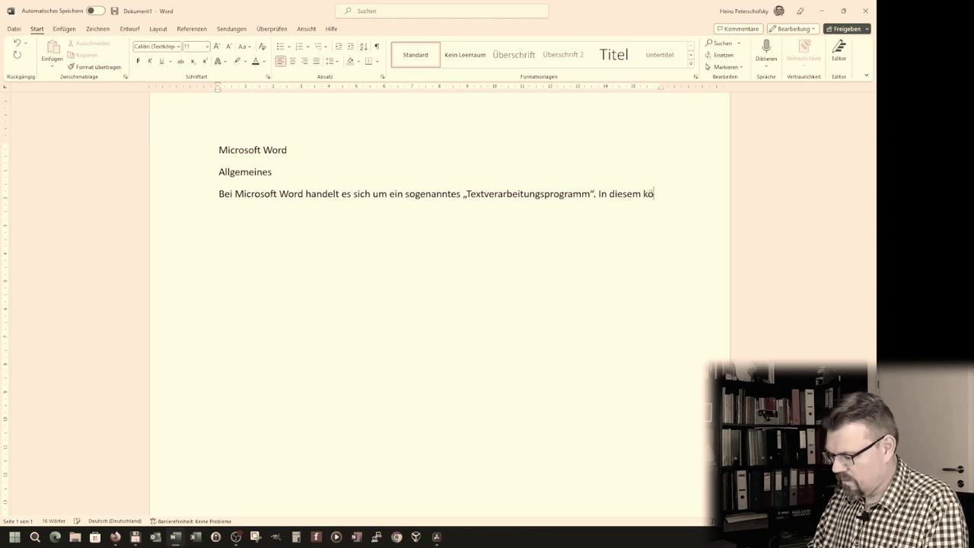
text(nnen Test eingeben und ge)
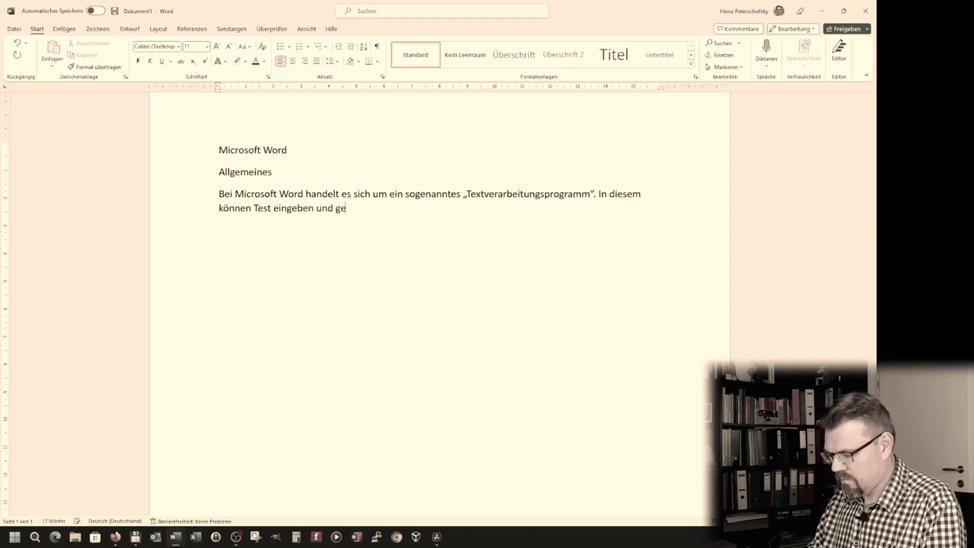
text(speichert werden. Zusätzlich k)
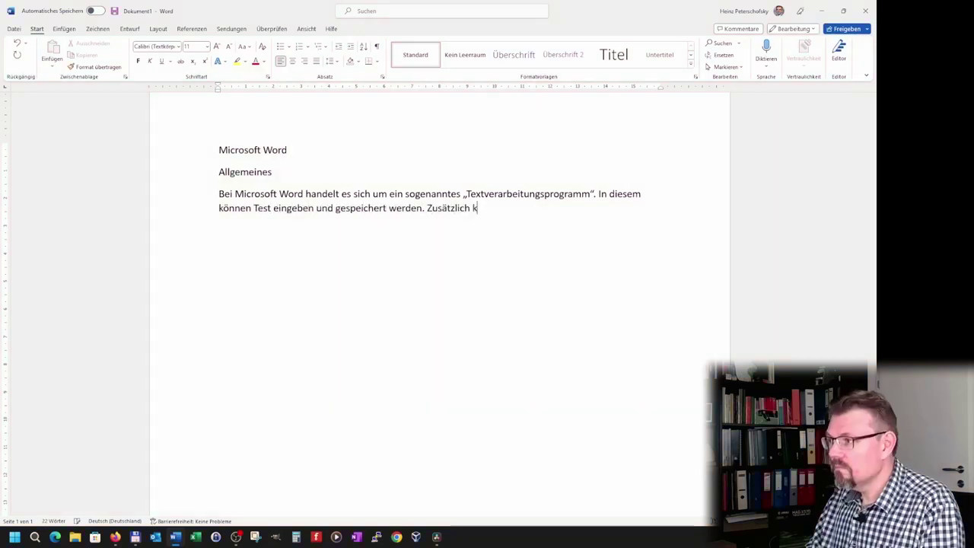
text(ann)
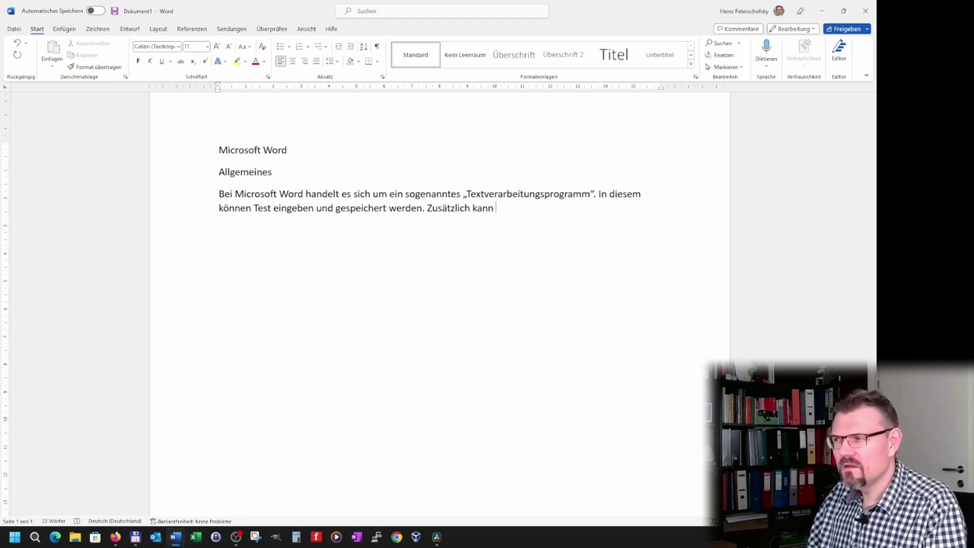
text(das Layout d)
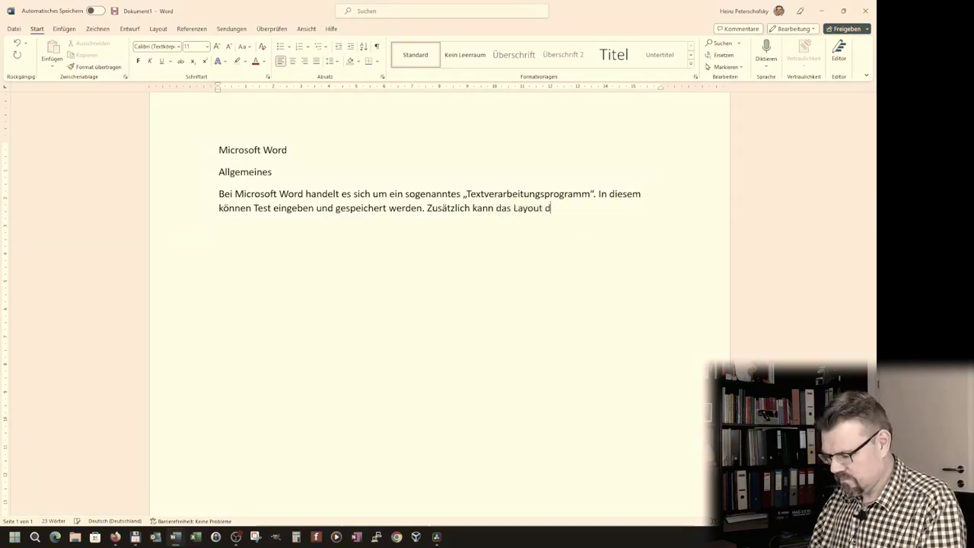
text(es Textes angepasst werden.)
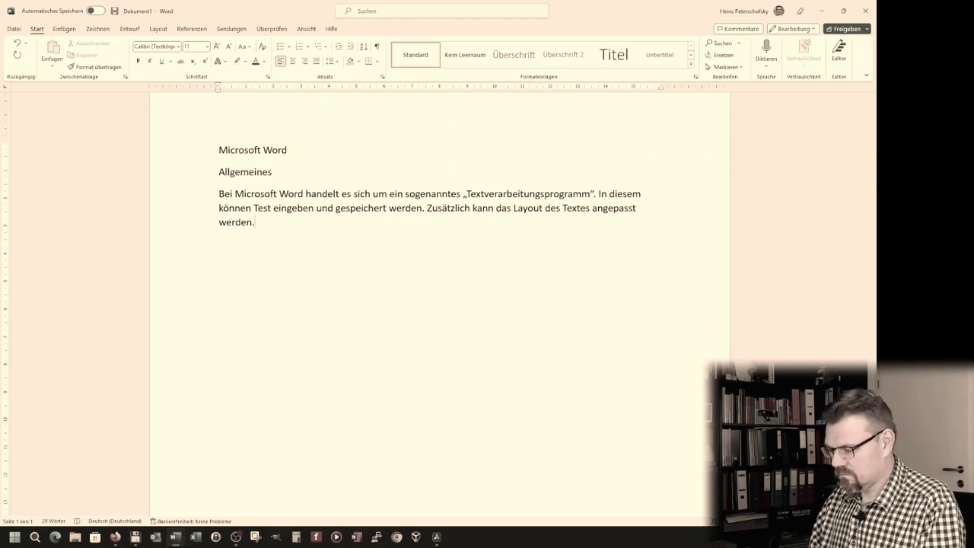
text( ( )
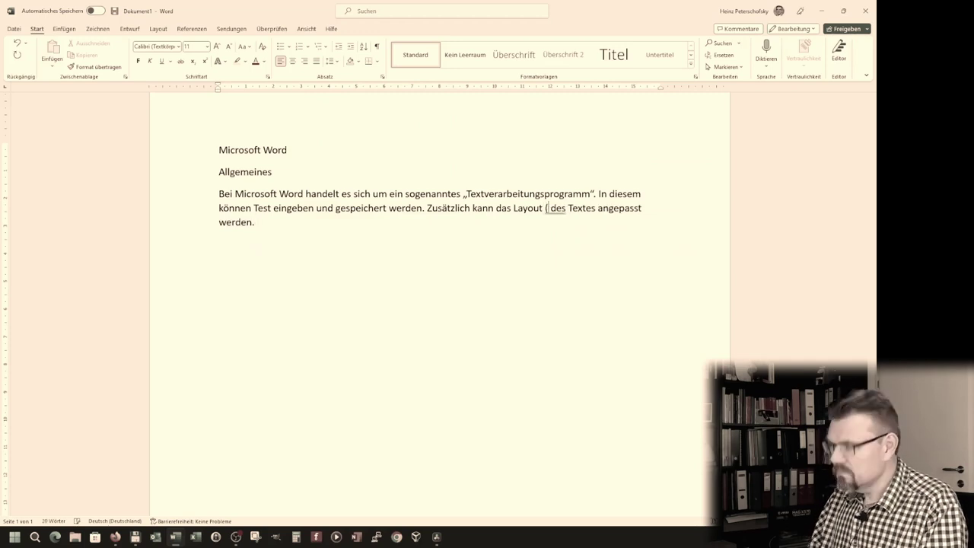
text(z.B. Schriftgrö)
text(ße, )
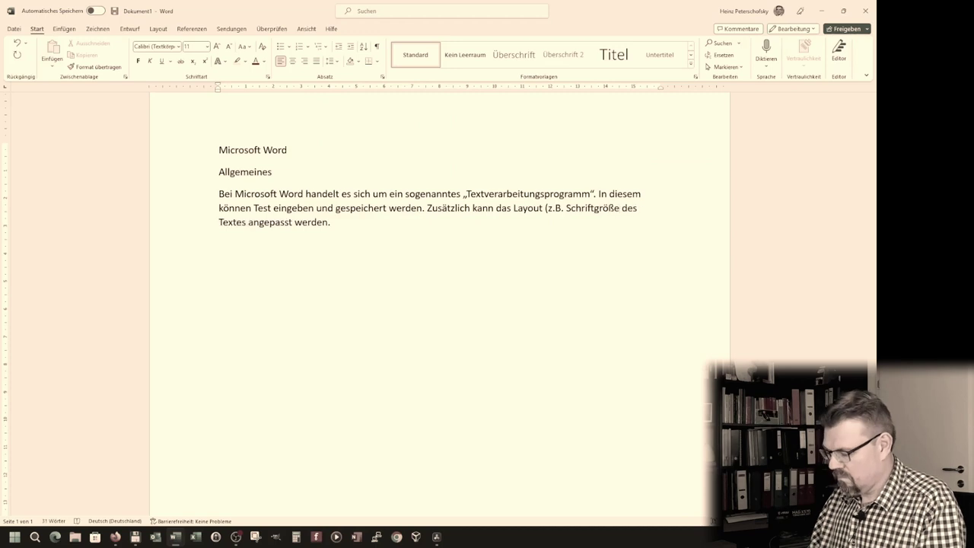
text(Schiftbild, Seiteneint)
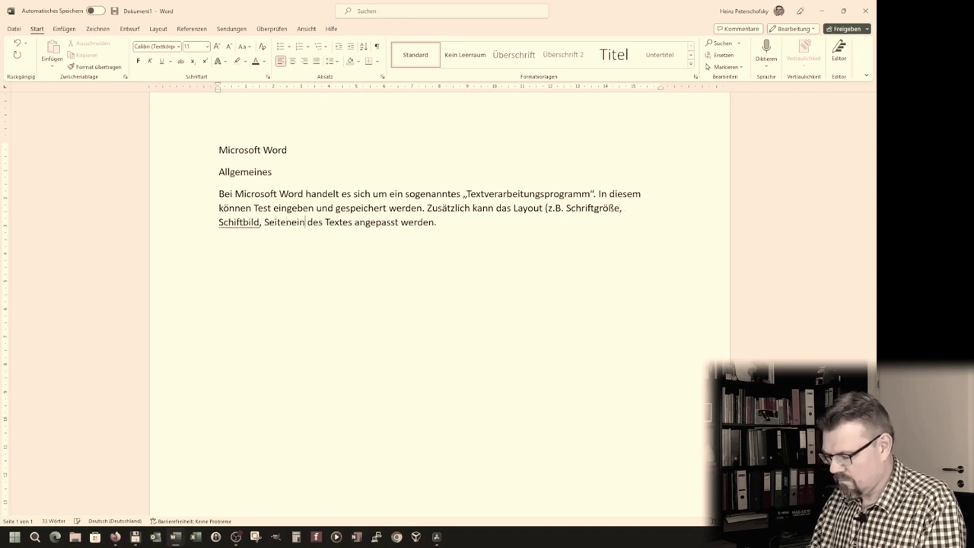
text(eilung, ...)
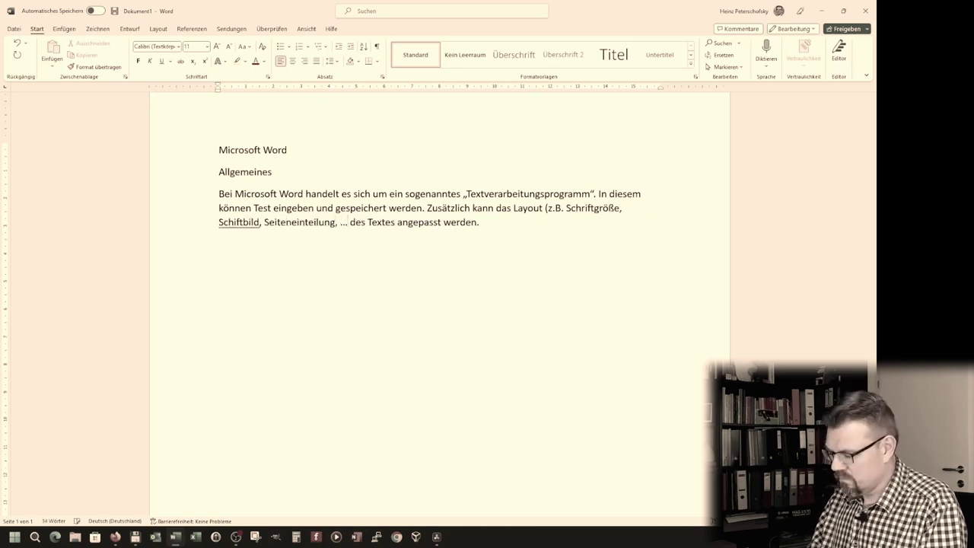
text())
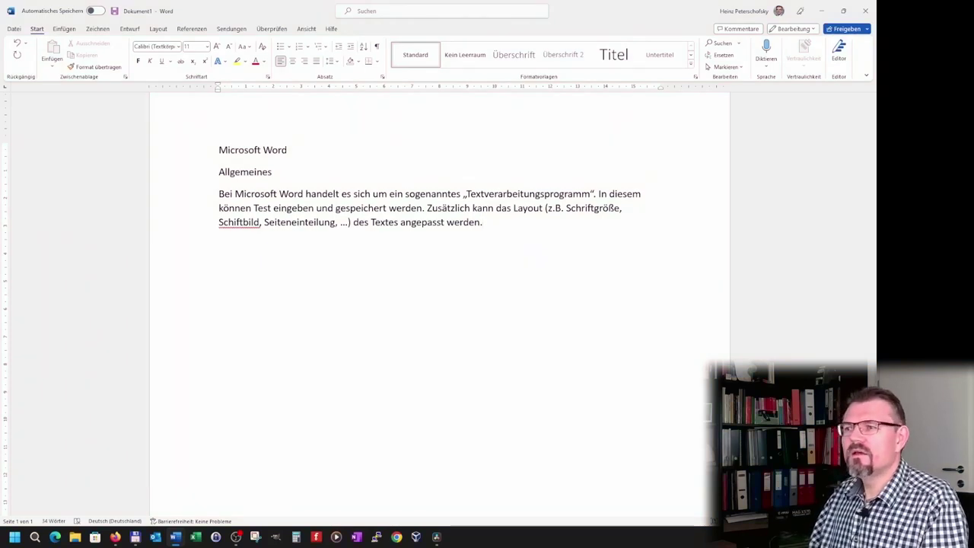
key(Return)
Add the sentence 'Beim Starten von Word erscheint zunächst der Willkommensbildschirm' and begin a 'ToDo: Bild' line below.
text(ndfoidfi)
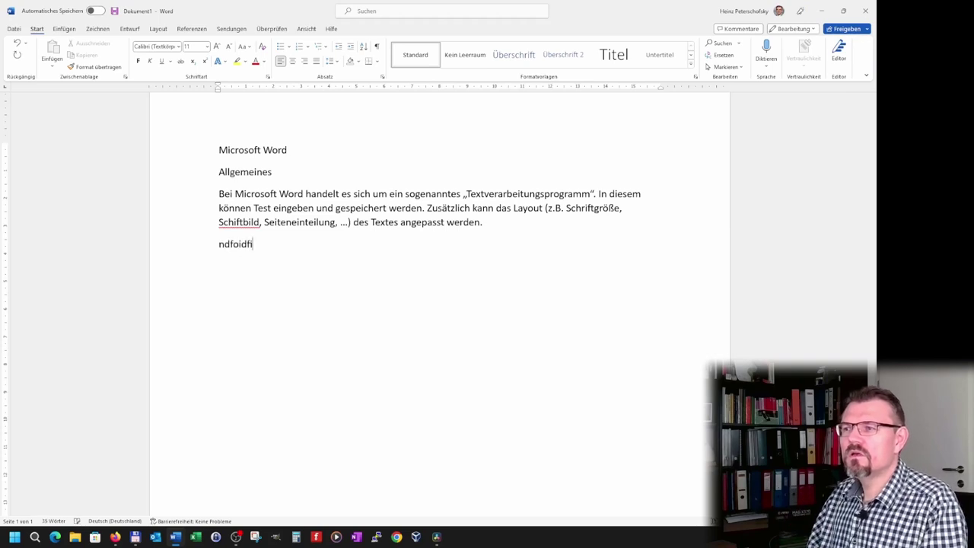
key(BackSpace)
key(BackSpace)
key(BackSpace)
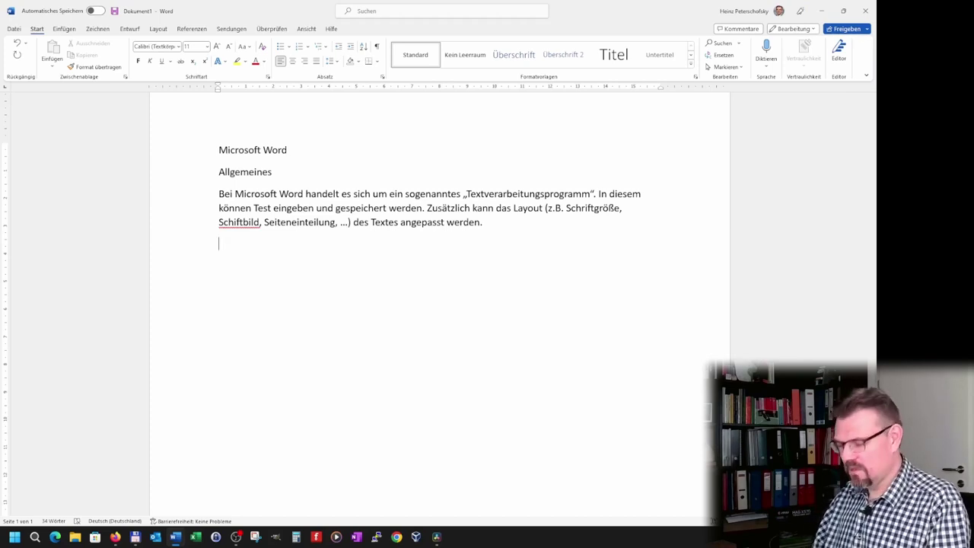
text(Beim Starten v)
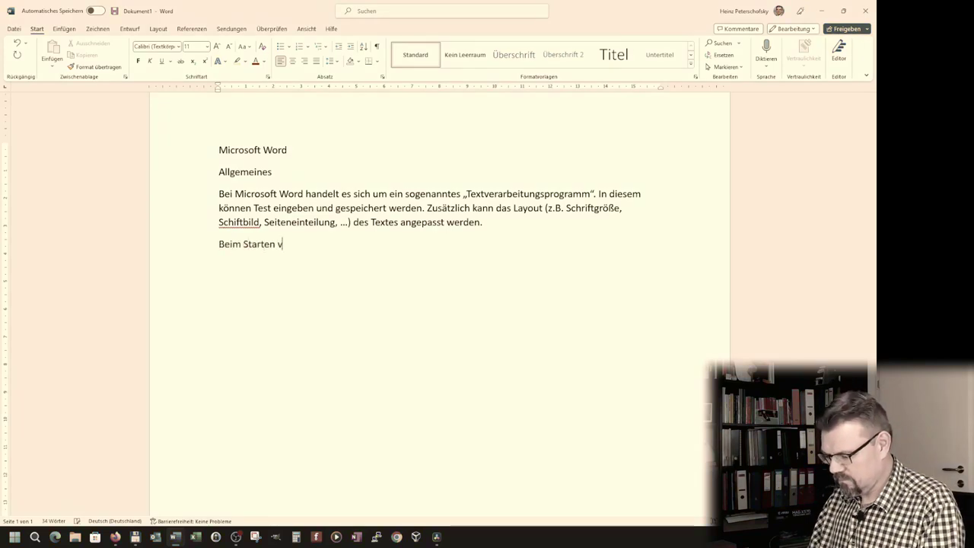
text(on Word erscheint zunächste der Wil)
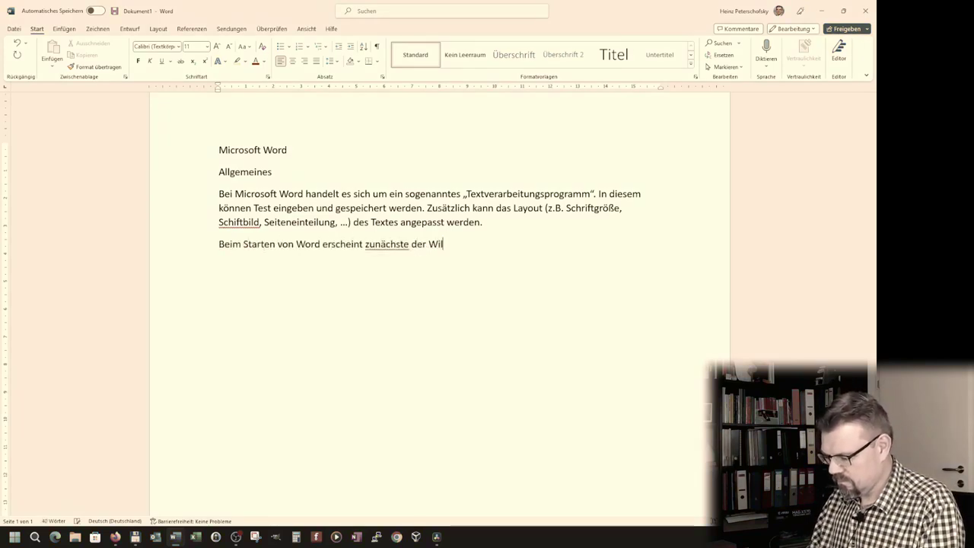
text(lkommensblidschirm)
key(Return)
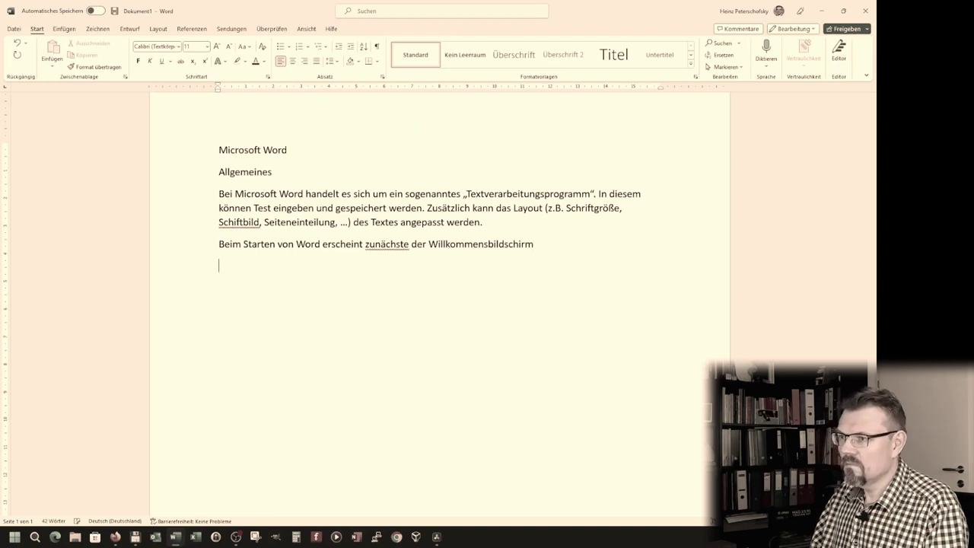
text(ToDo: Bild Wi)
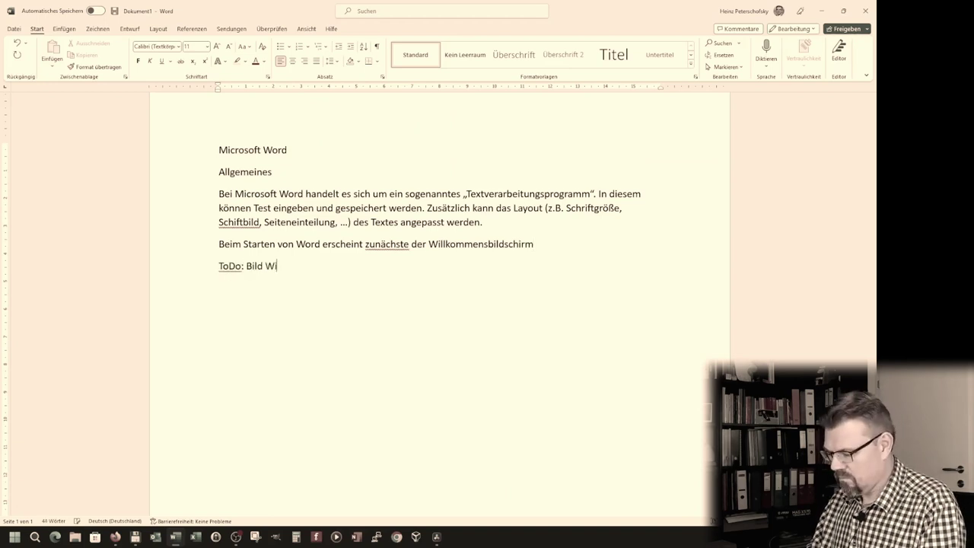
text(llkommensbildsch)
Correct the typo so the note reads 'ToDo: Bild Willkommensbildschirm'.
key(BackSpace)
key(BackSpace)
key(BackSpace)
text(ldschir)
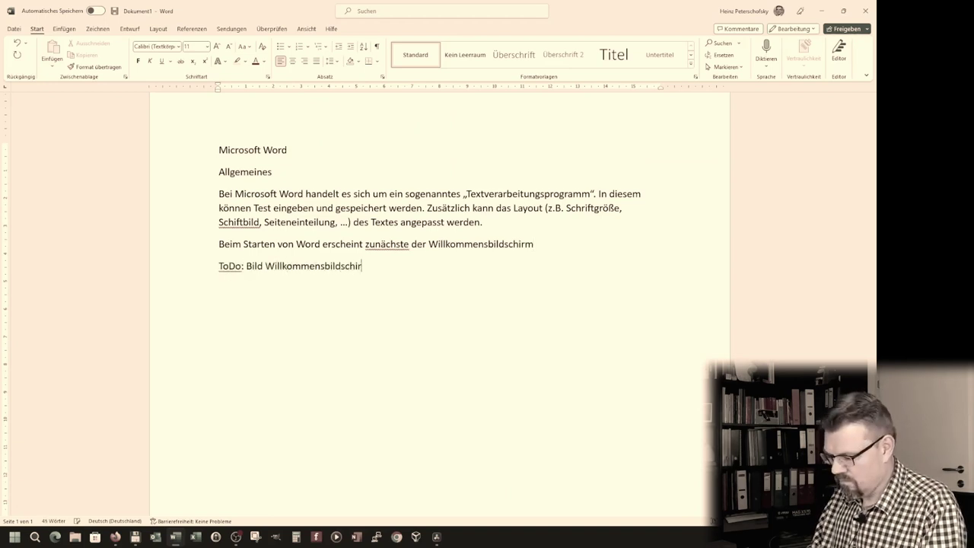
text(m)
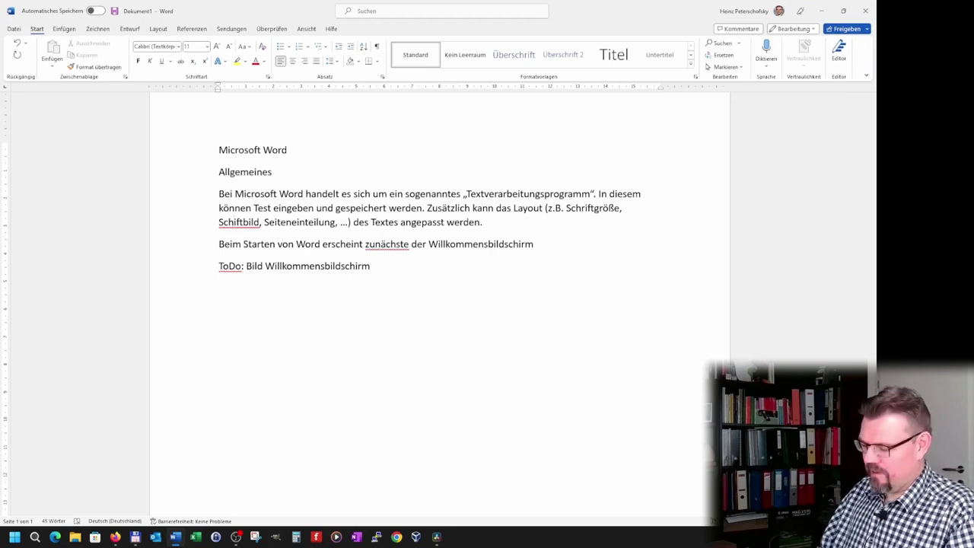
Insert the missing 'r' in Schriftbild, remove the extra 'e' from zunächste, and add a period after Willkommensbildschirm.
text(r)
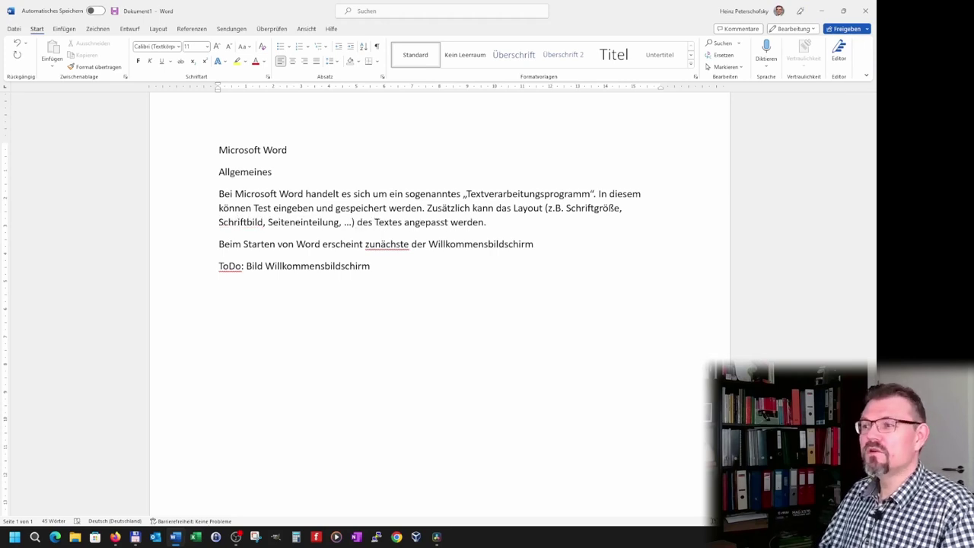
click(241, 243)
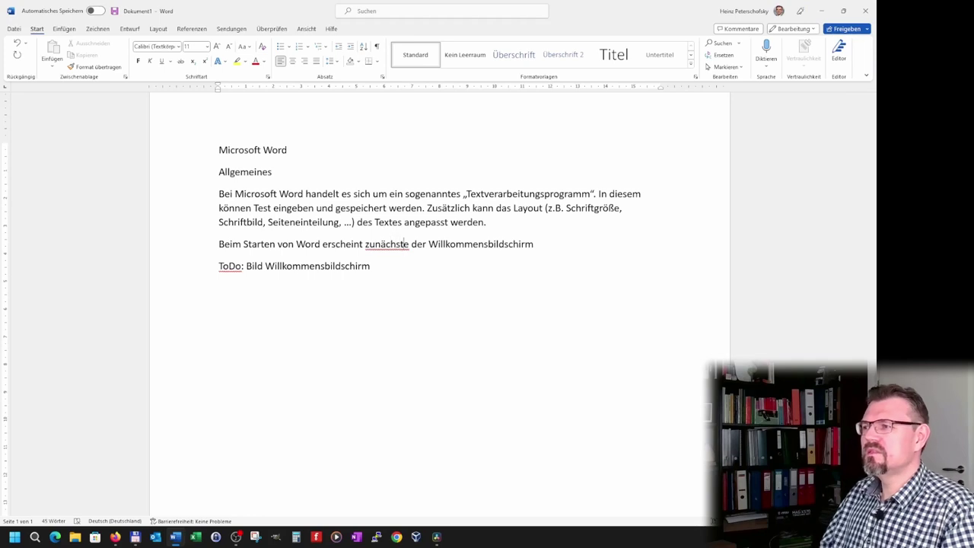
key(Delete)
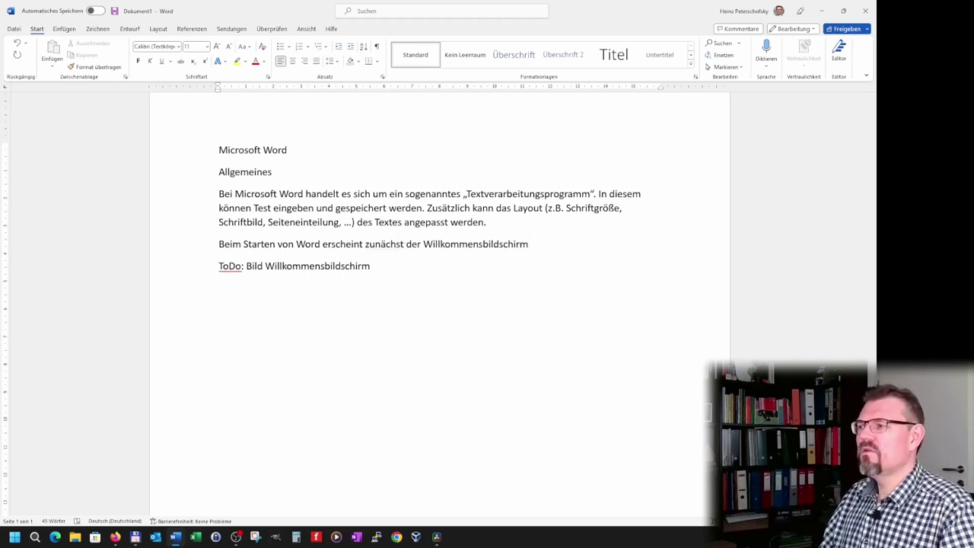
text(.)
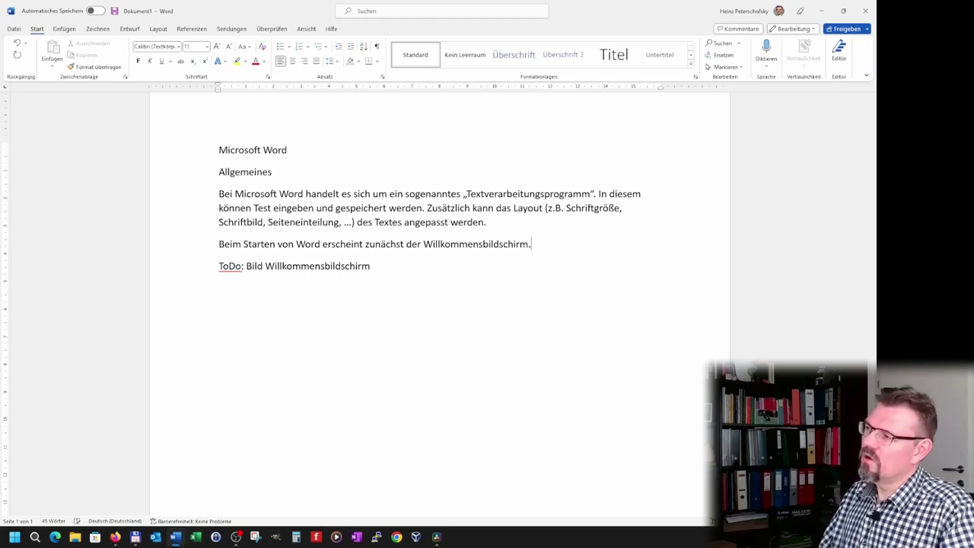
click(371, 266)
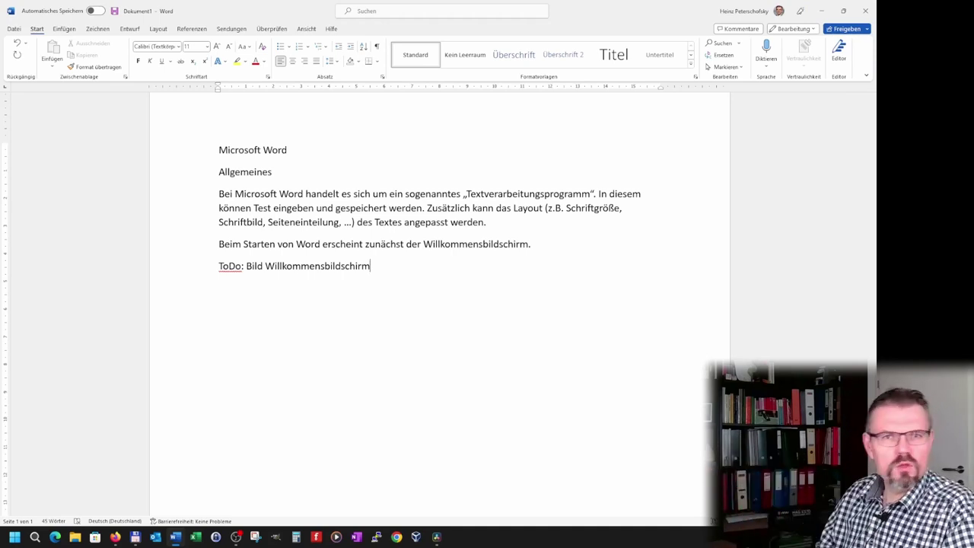
click(531, 243)
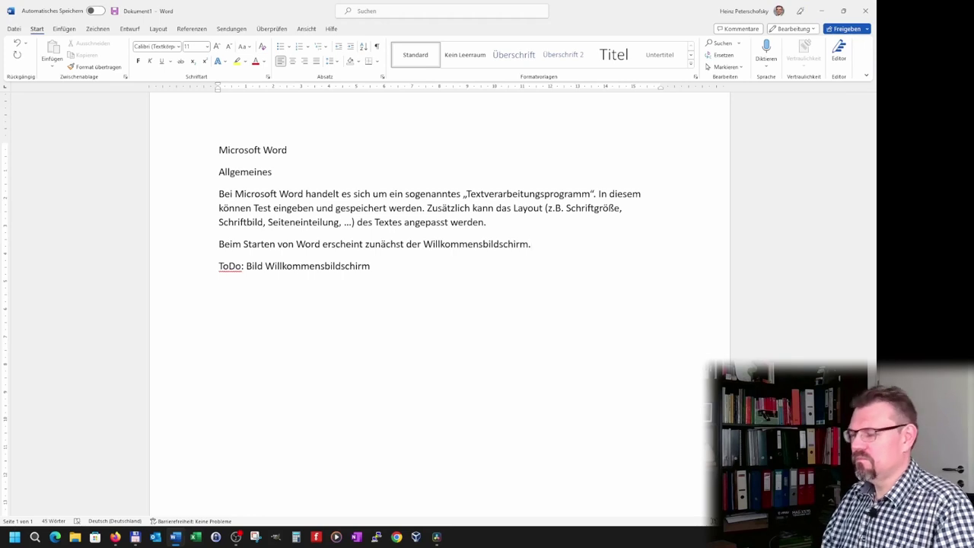
Continue with 'An diesem kann gewählt werden was als nächstes zu tun ist' plus the new/existing file example, then add a line at the end.
text(Bei diesem)
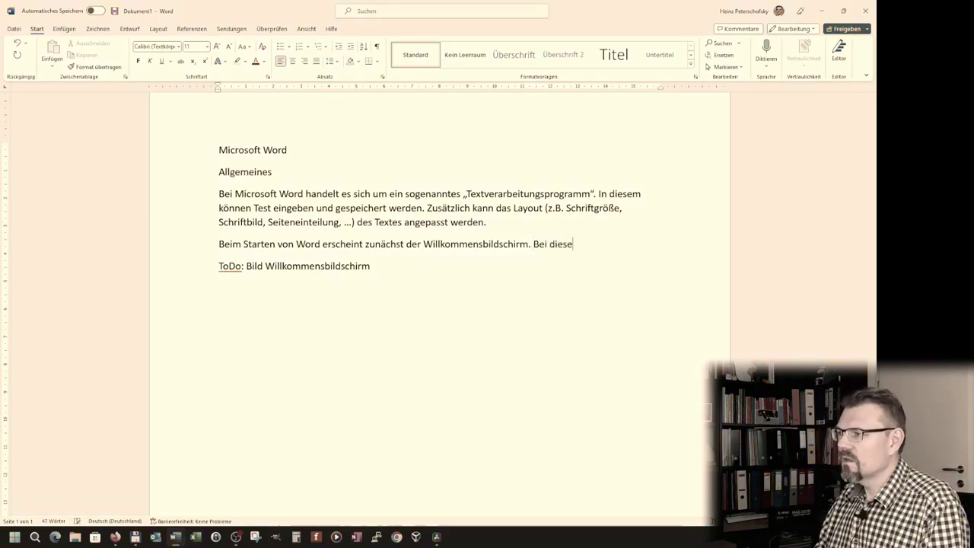
key(BackSpace)
key(BackSpace)
key(BackSpace)
text(An diesem)
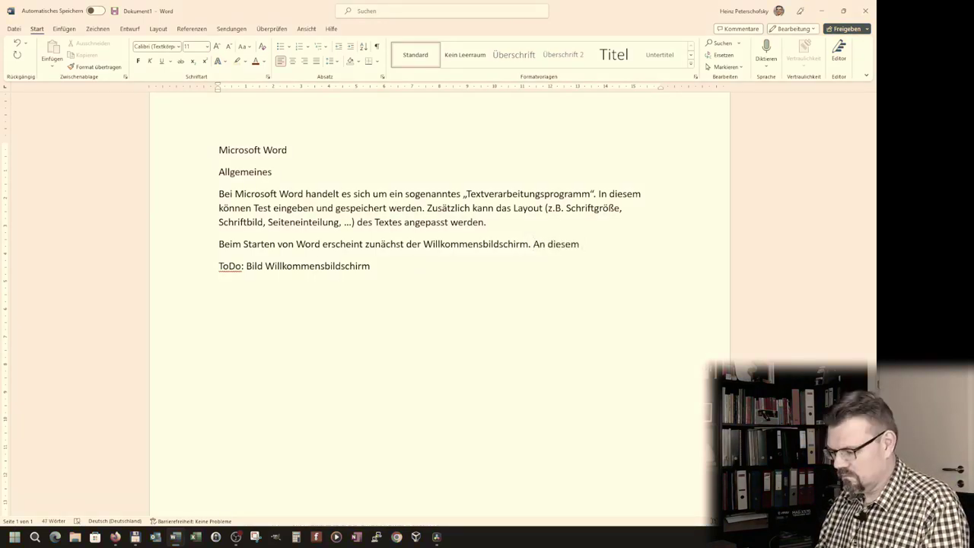
text( kann)
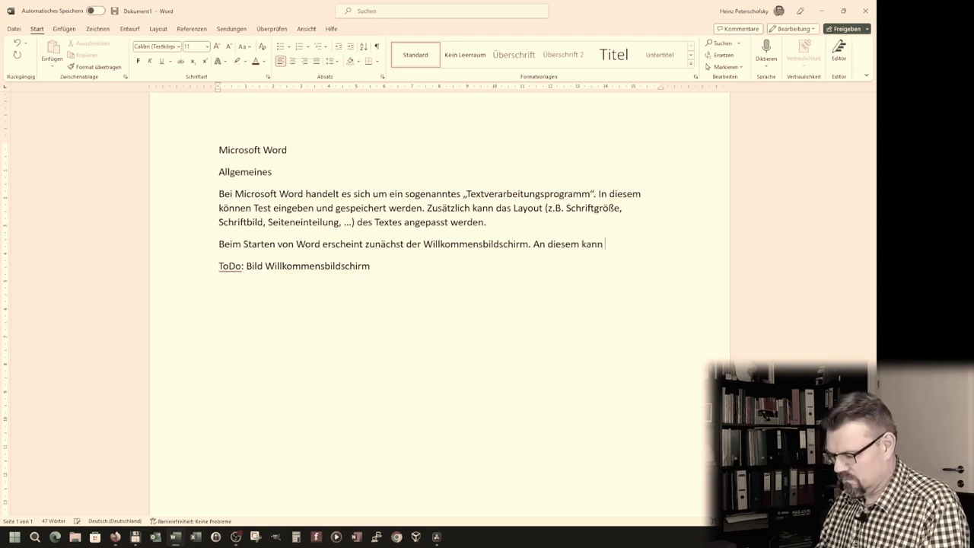
text( gewählt werden was als n)
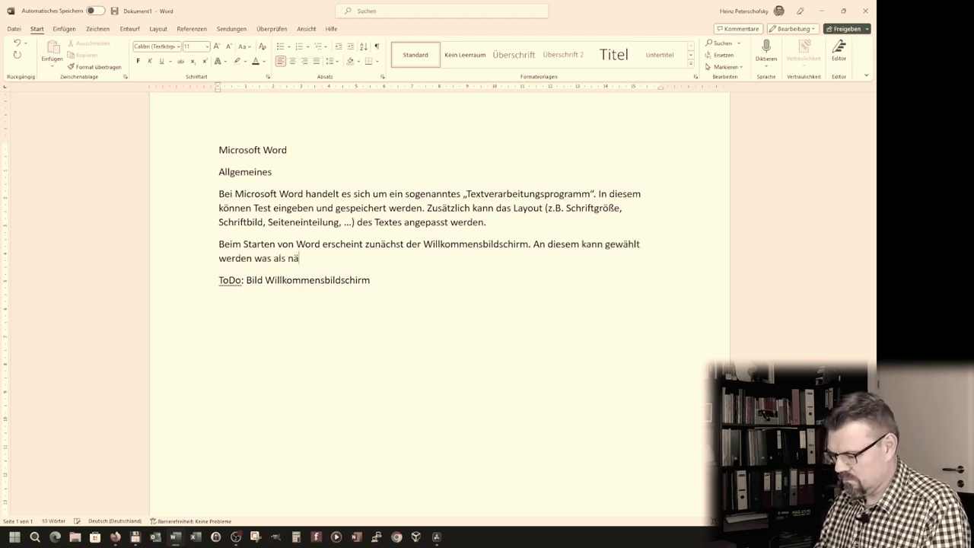
text(ächstes zu tun ist. Das kann z.B. )
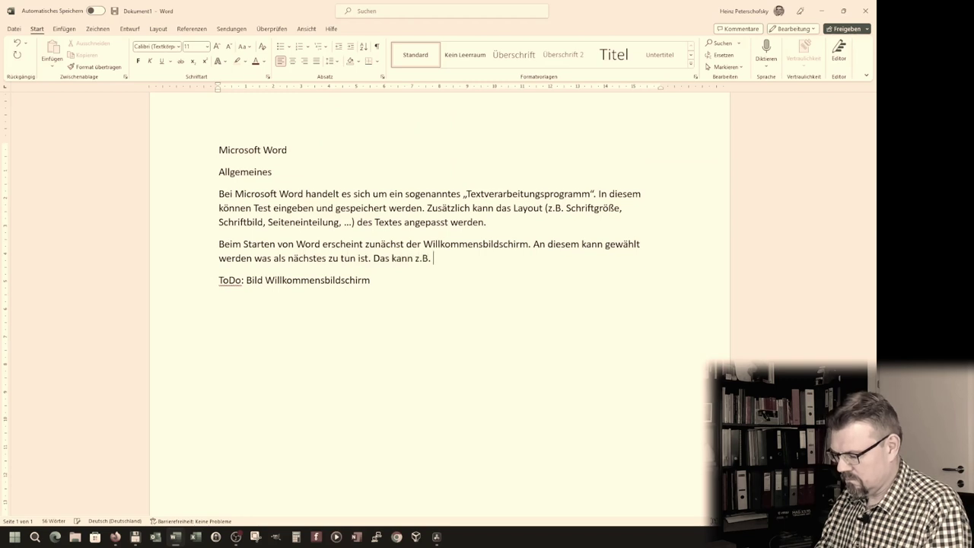
text(das Öffne)
key(BackSpace)
key(BackSpace)
key(BackSpace)
text(Erstellen einer neu)
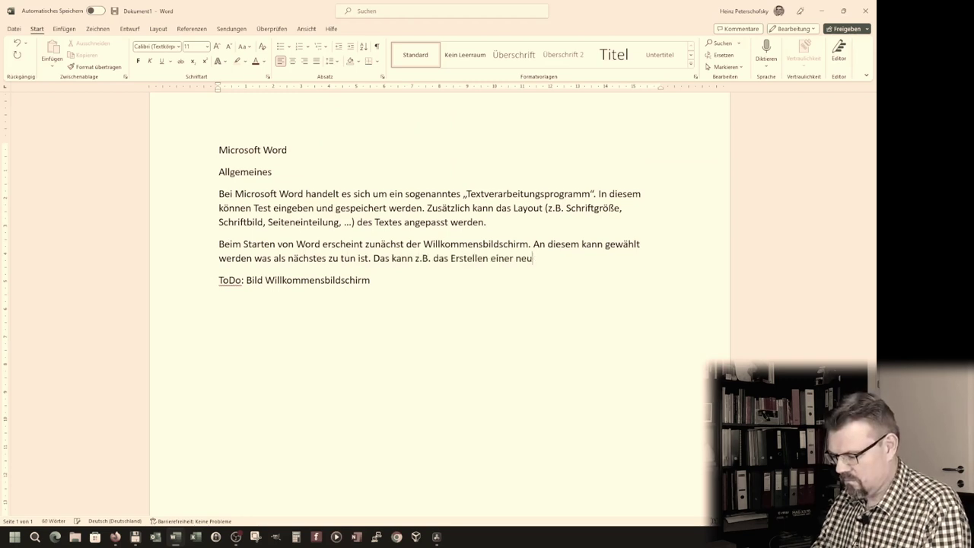
text(en Datei sein, oder auch das)
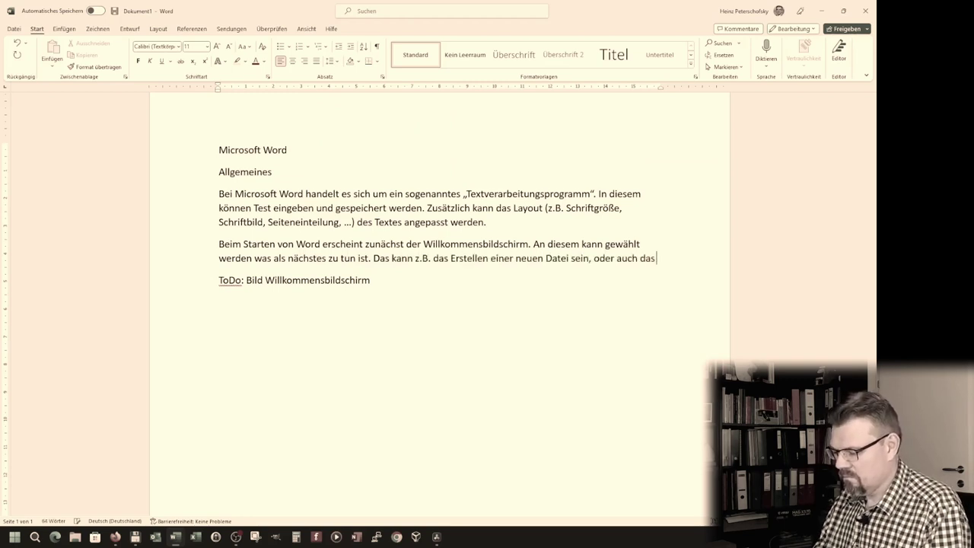
text( Öffnen einer bestehend)
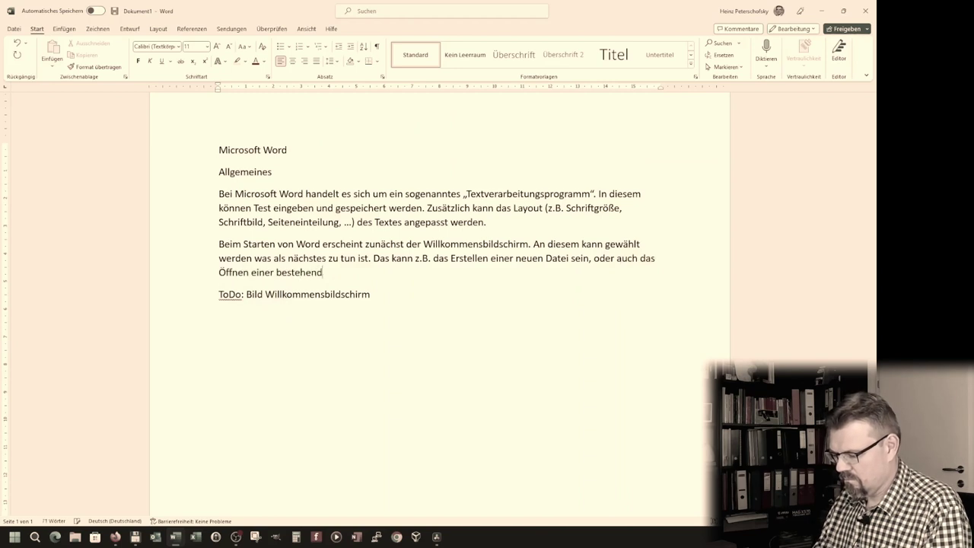
text(en Datei.)
key(ctrl+End)
key(Return)
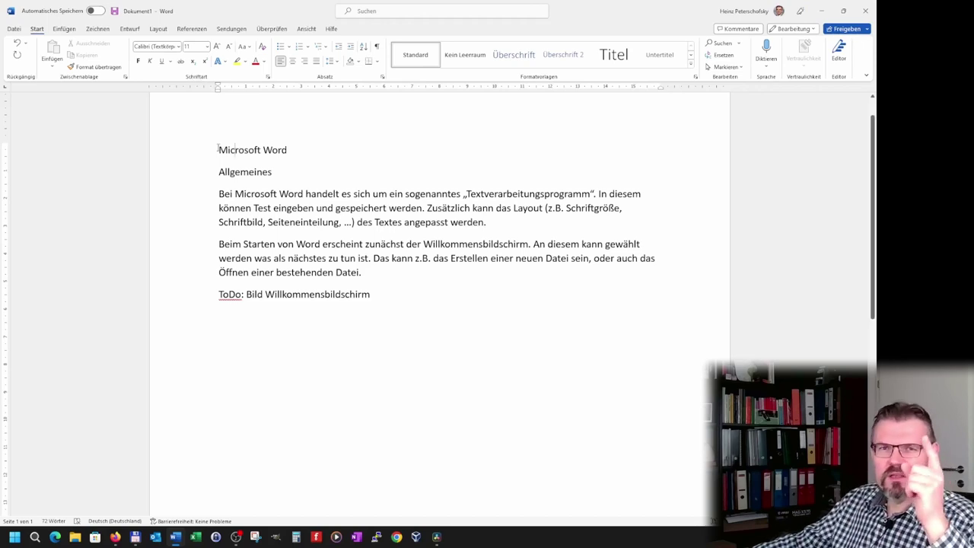
drag(217, 149, 295, 153)
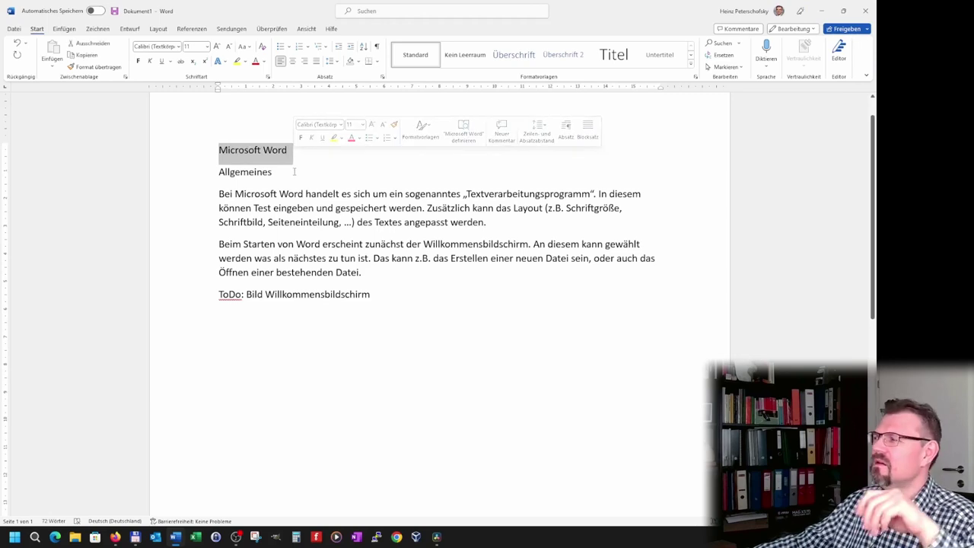
click(222, 152)
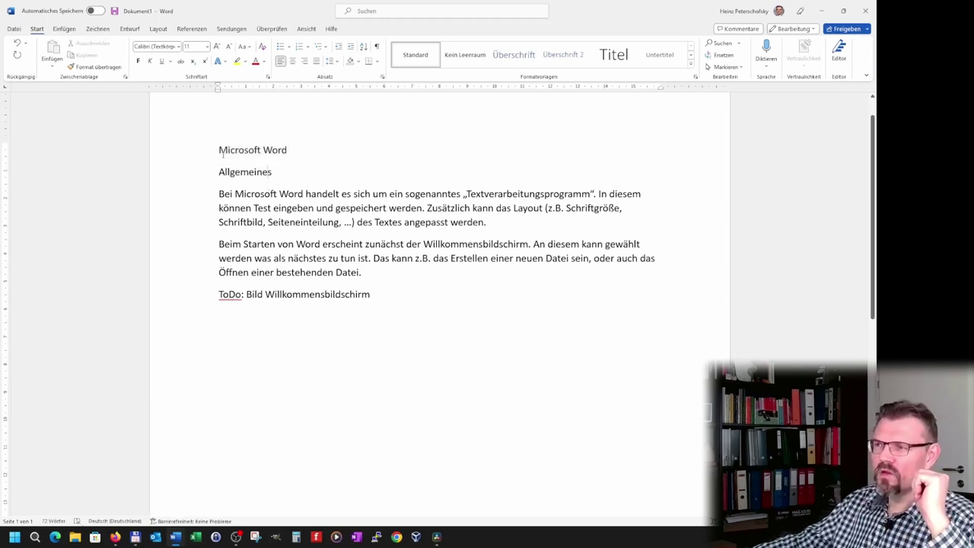
drag(220, 150, 300, 160)
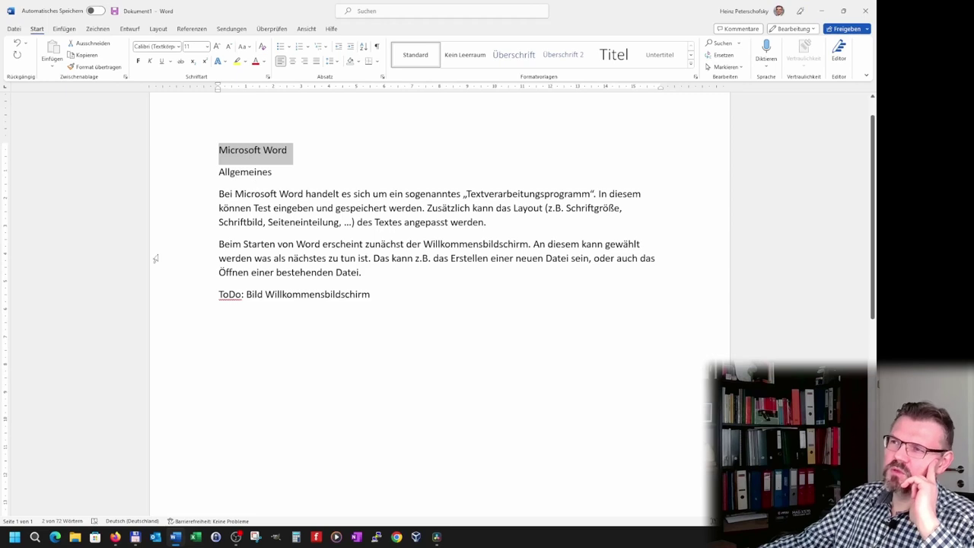
Try the Aharoni font and italic/underline on the heading, ending without italic.
click(178, 47)
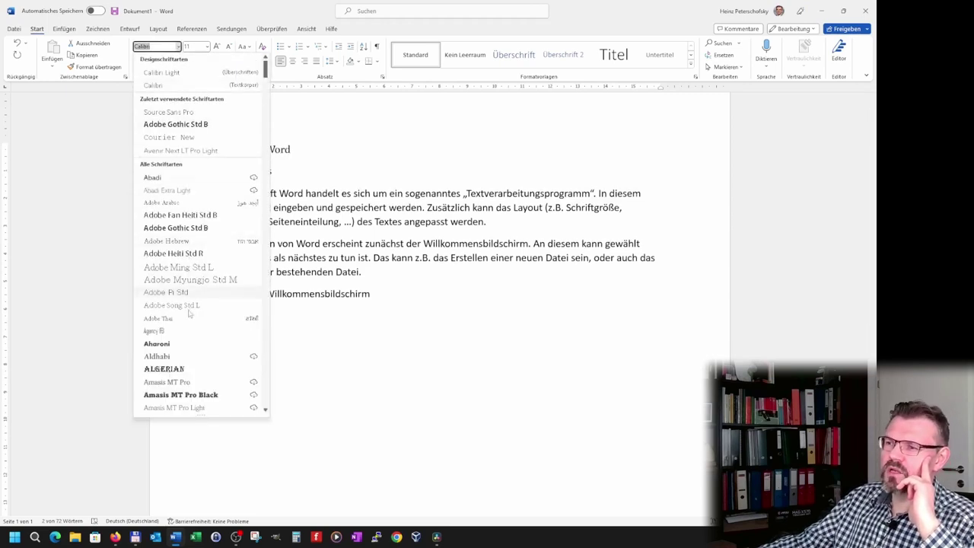
click(188, 344)
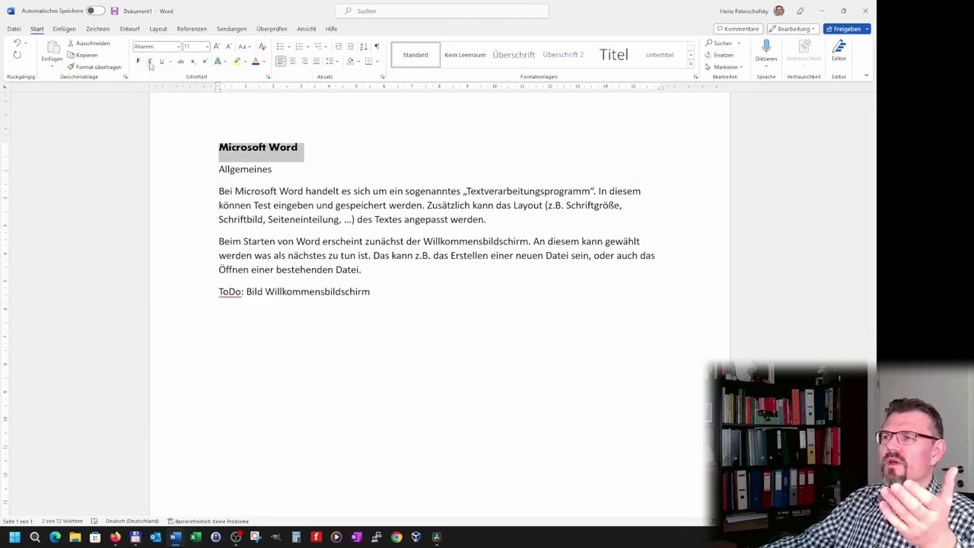
click(150, 61)
click(150, 62)
click(150, 62)
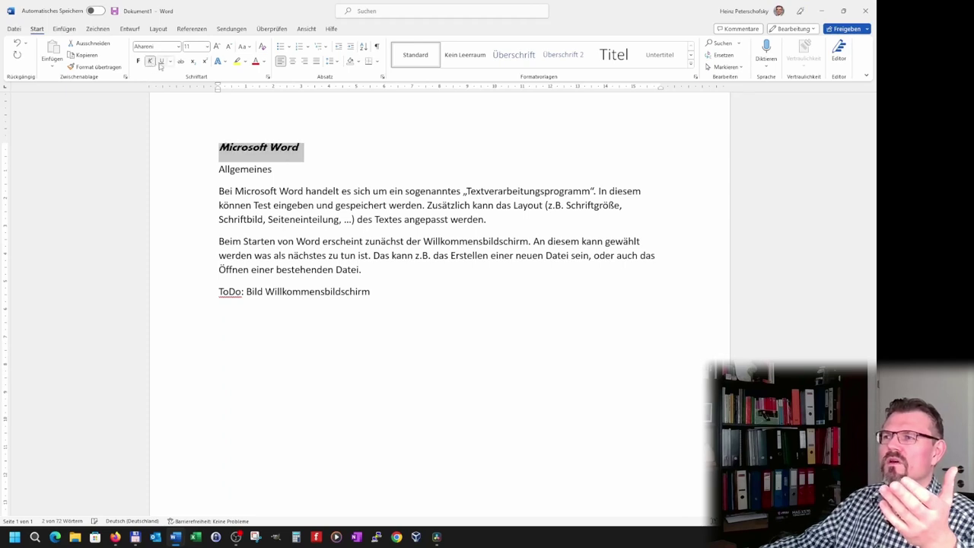
click(161, 62)
click(161, 62)
click(150, 61)
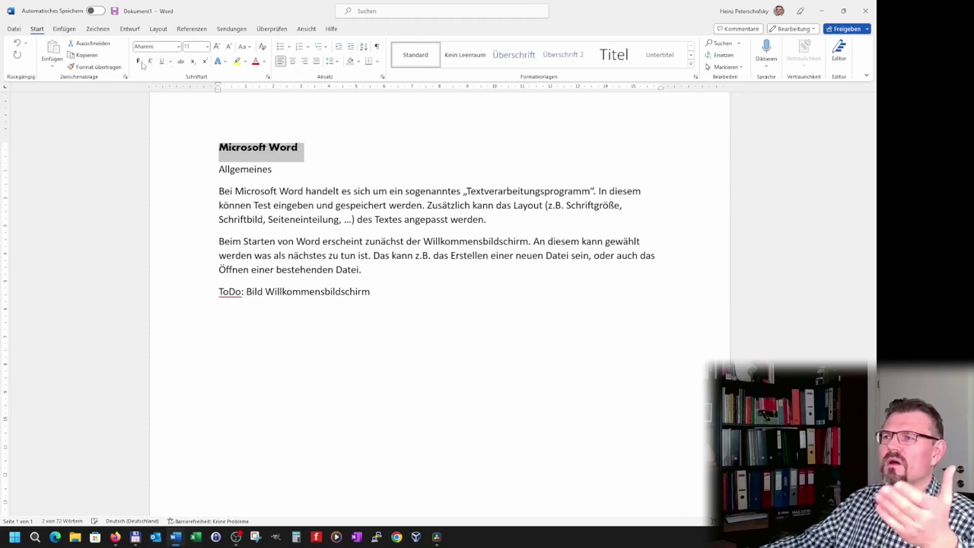
Set the heading font to Arial and test bold, leaving it unbolded.
click(179, 47)
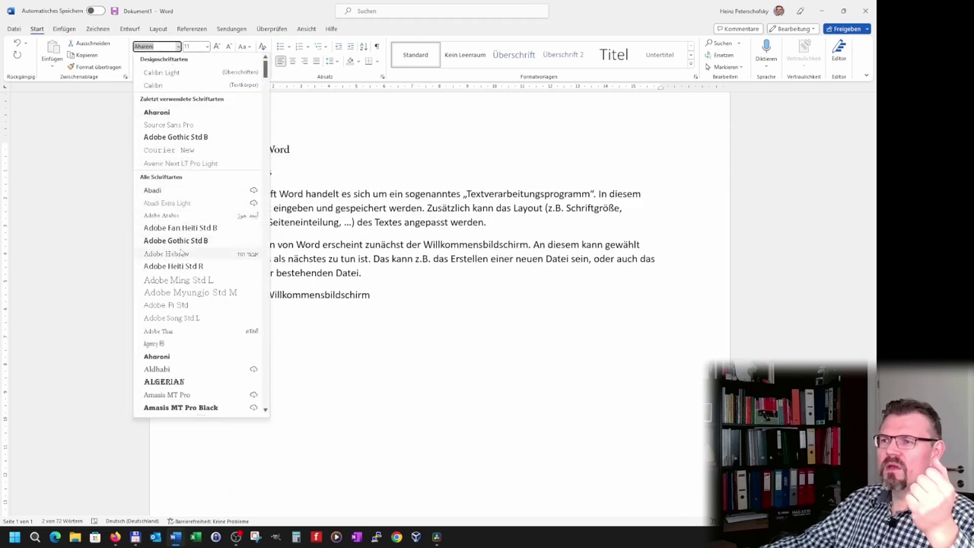
scroll(185, 343, down, 3)
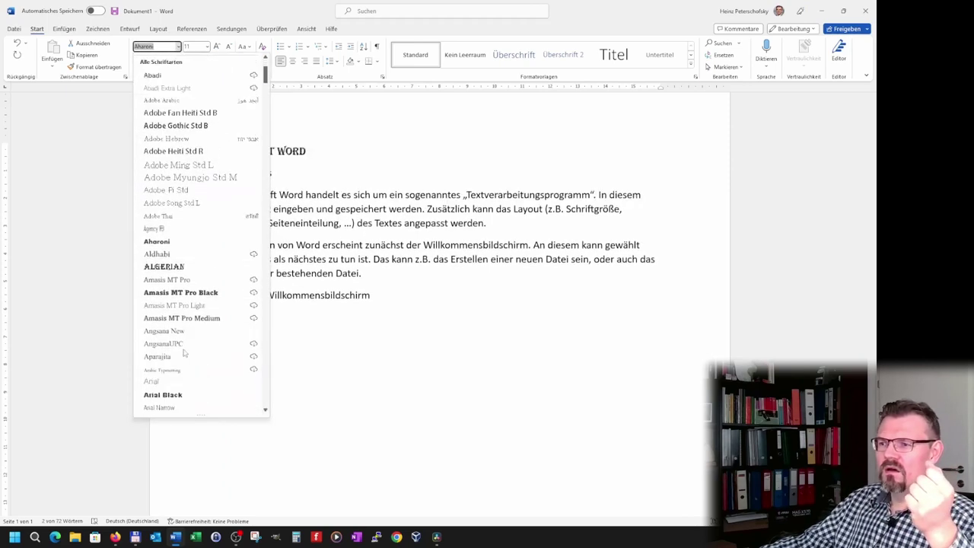
click(185, 381)
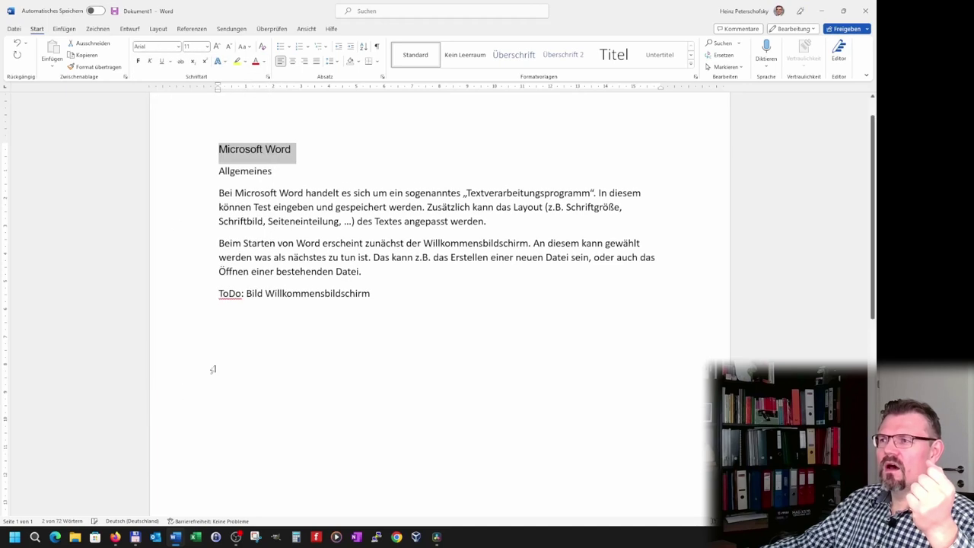
click(138, 61)
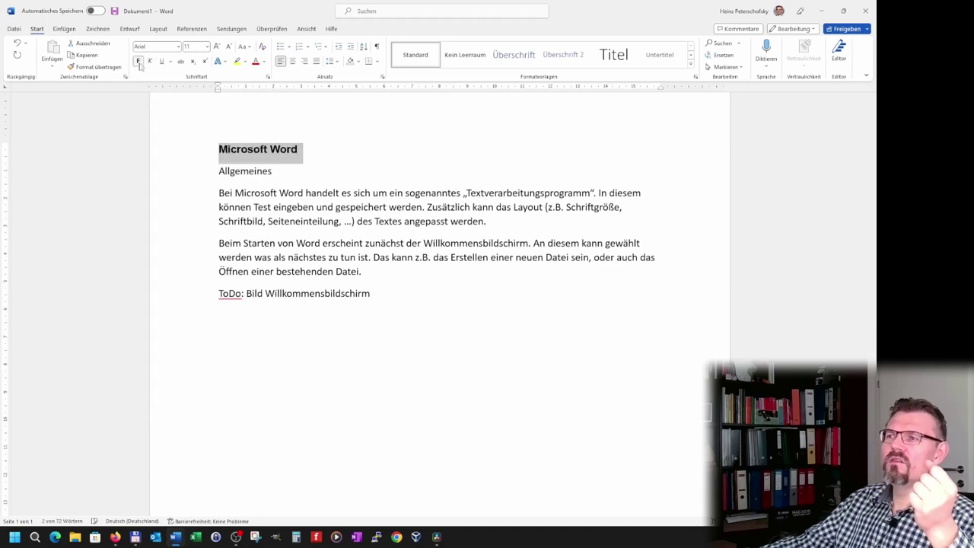
click(139, 62)
click(139, 62)
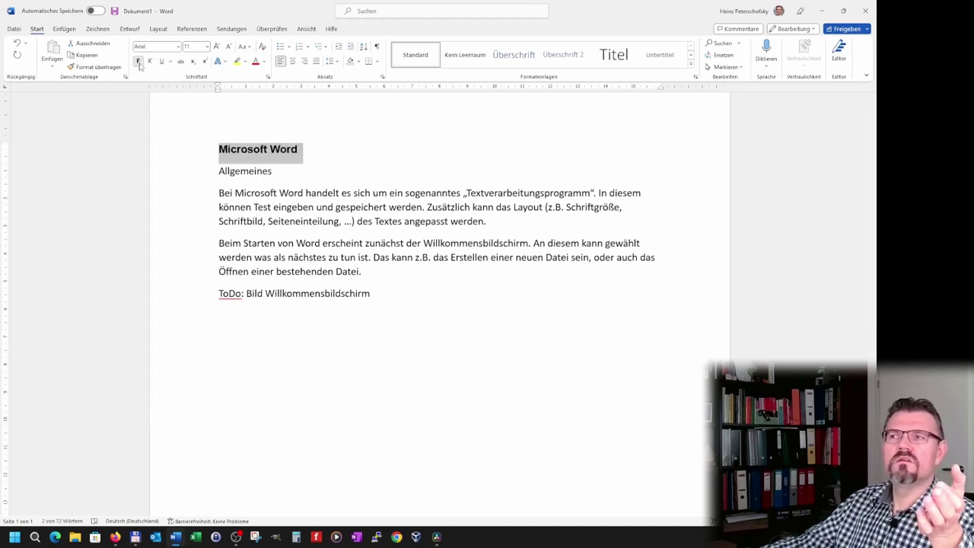
click(138, 62)
click(139, 63)
click(139, 63)
click(139, 62)
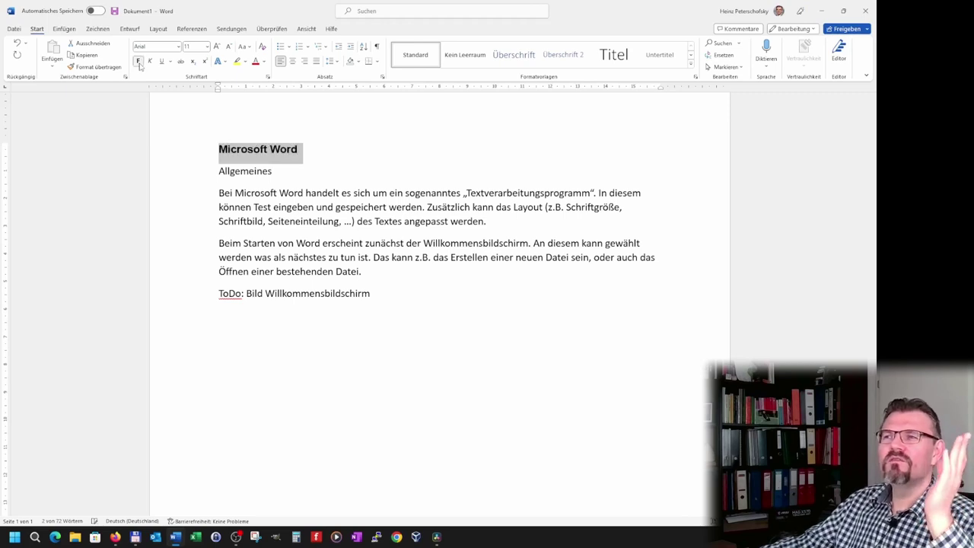
click(139, 62)
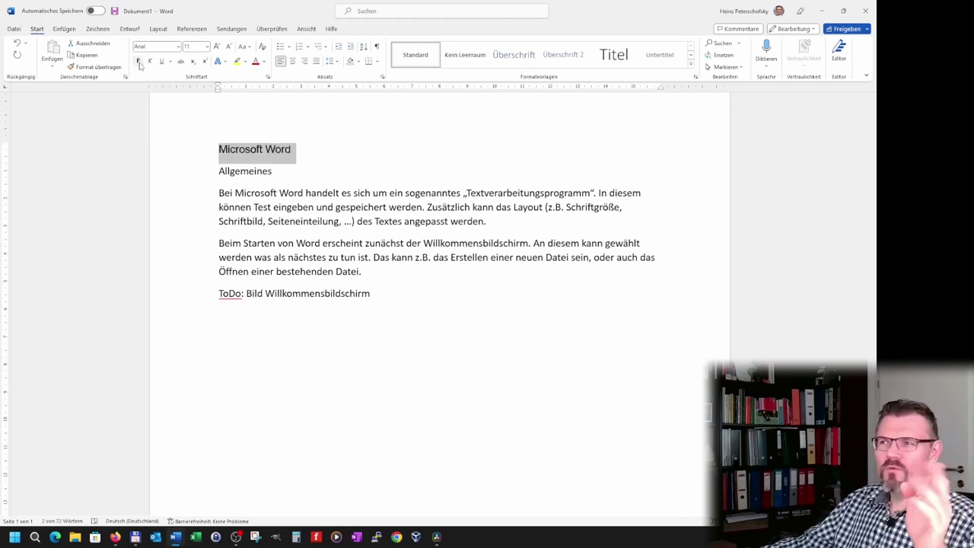
click(138, 62)
click(139, 62)
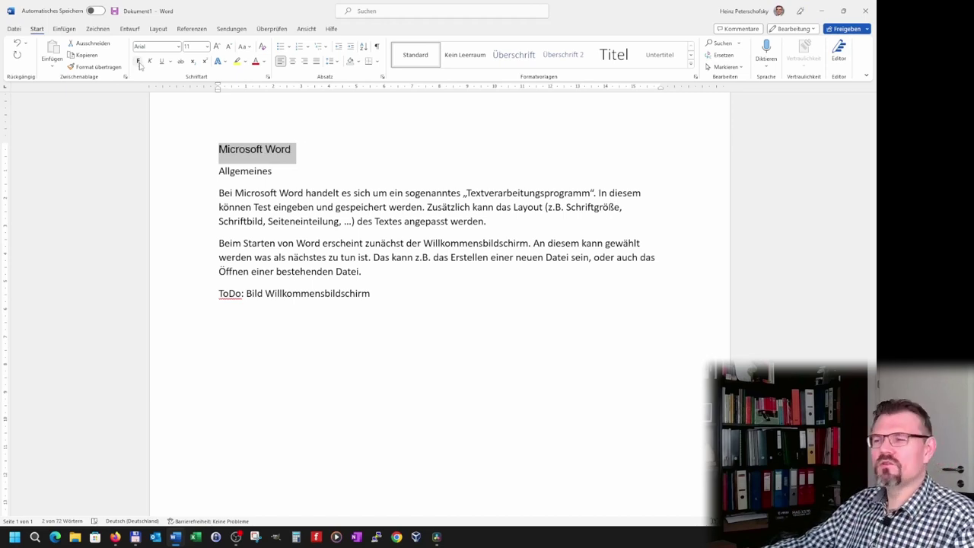
Make the 'Microsoft Word' heading bold and set it to 20 pt.
click(139, 62)
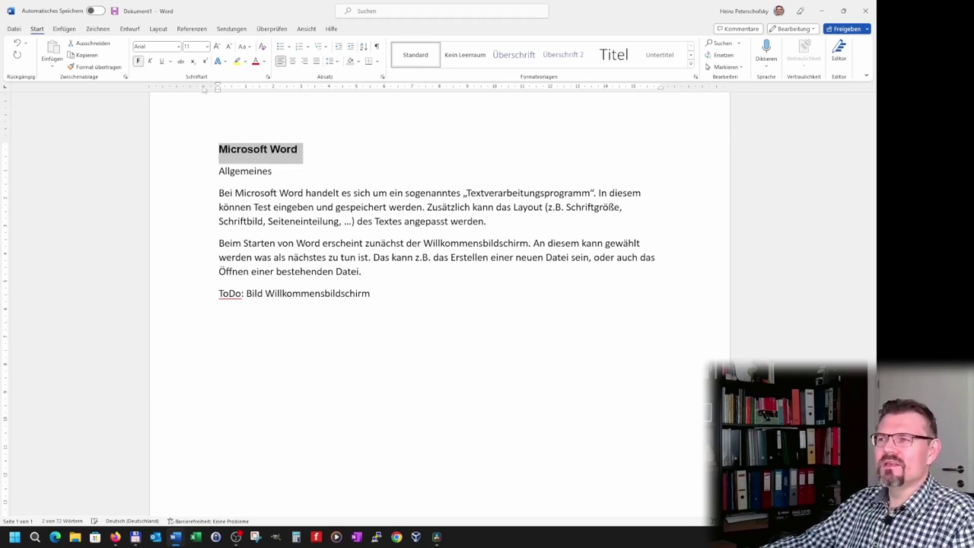
click(206, 47)
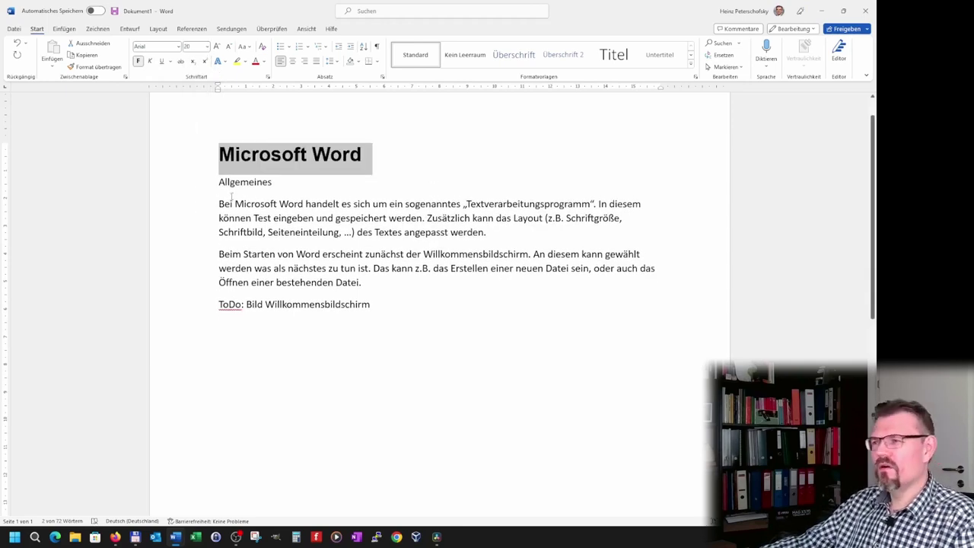
click(278, 203)
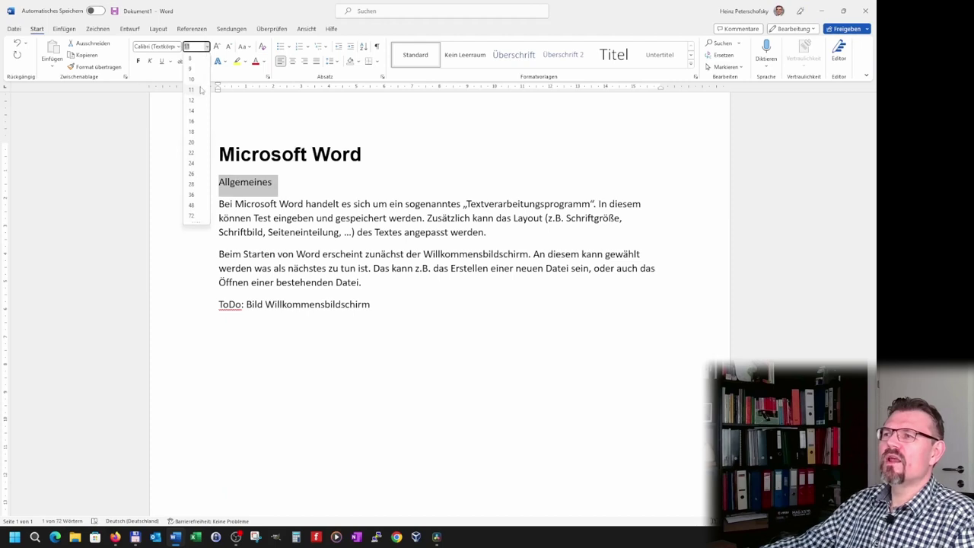
Apply font size 12 to the 'Allgemeines' subheading.
click(193, 100)
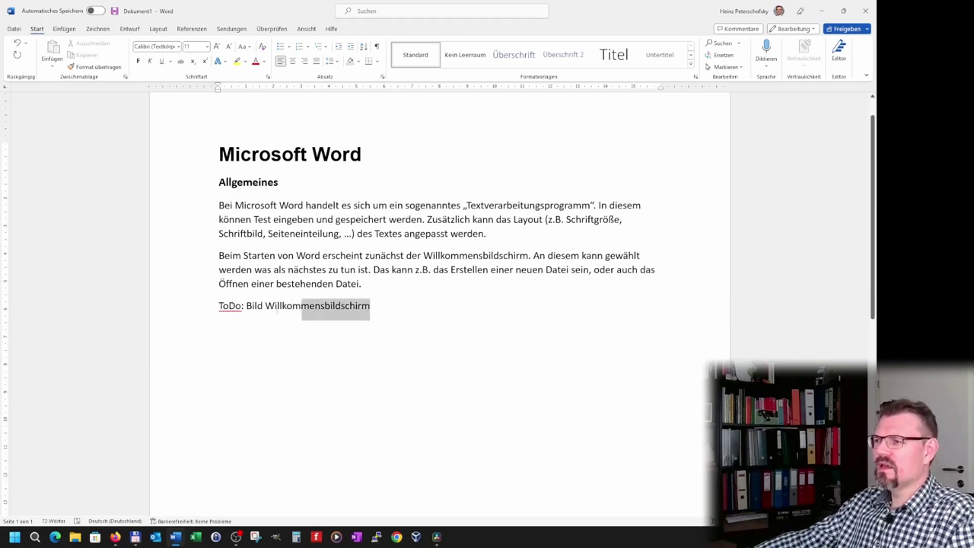
Colour the 'ToDo: Bild Willkommensbildschirm' line red and highlight it in yellow.
click(195, 308)
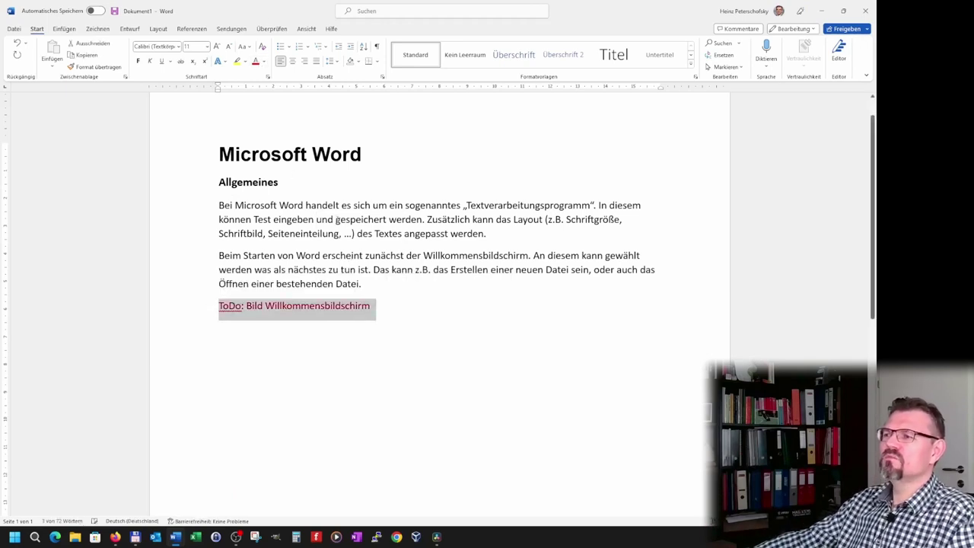
click(410, 297)
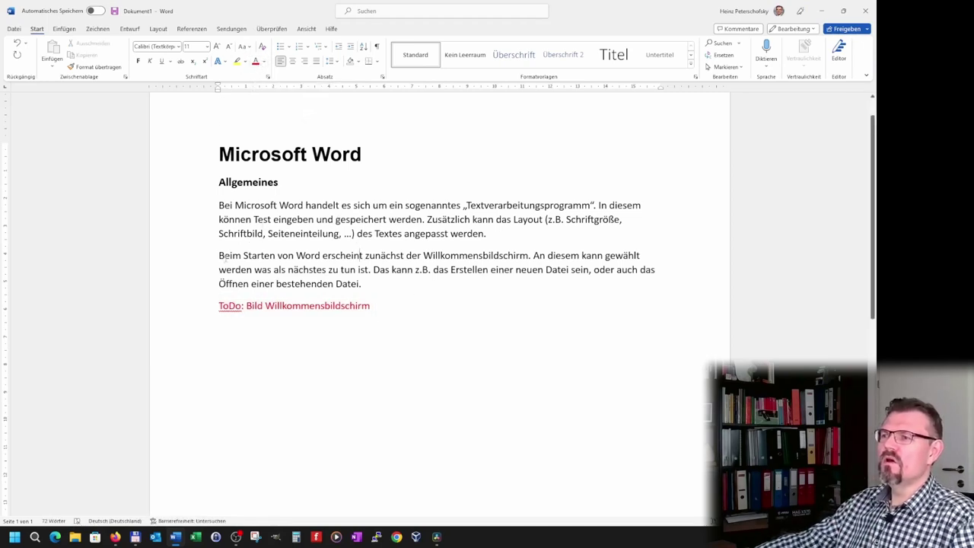
click(237, 62)
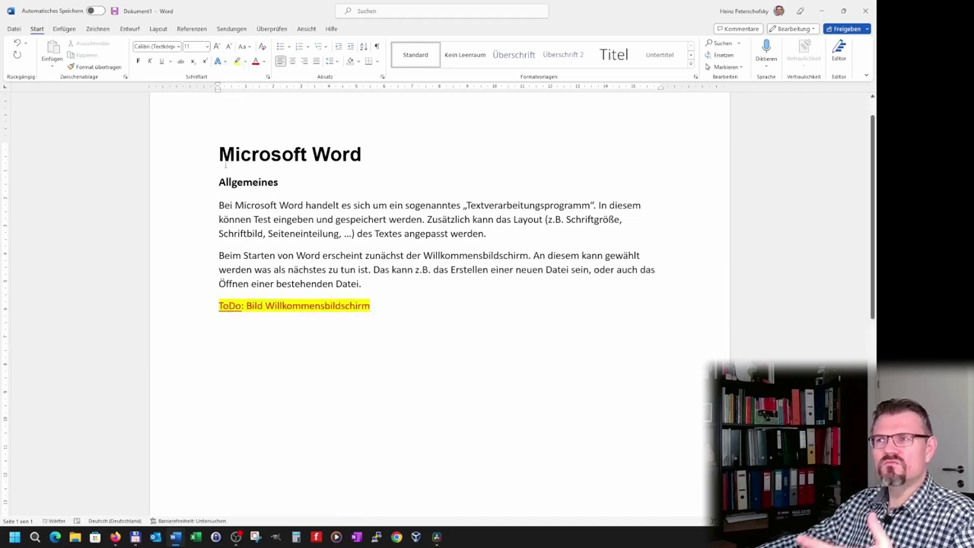